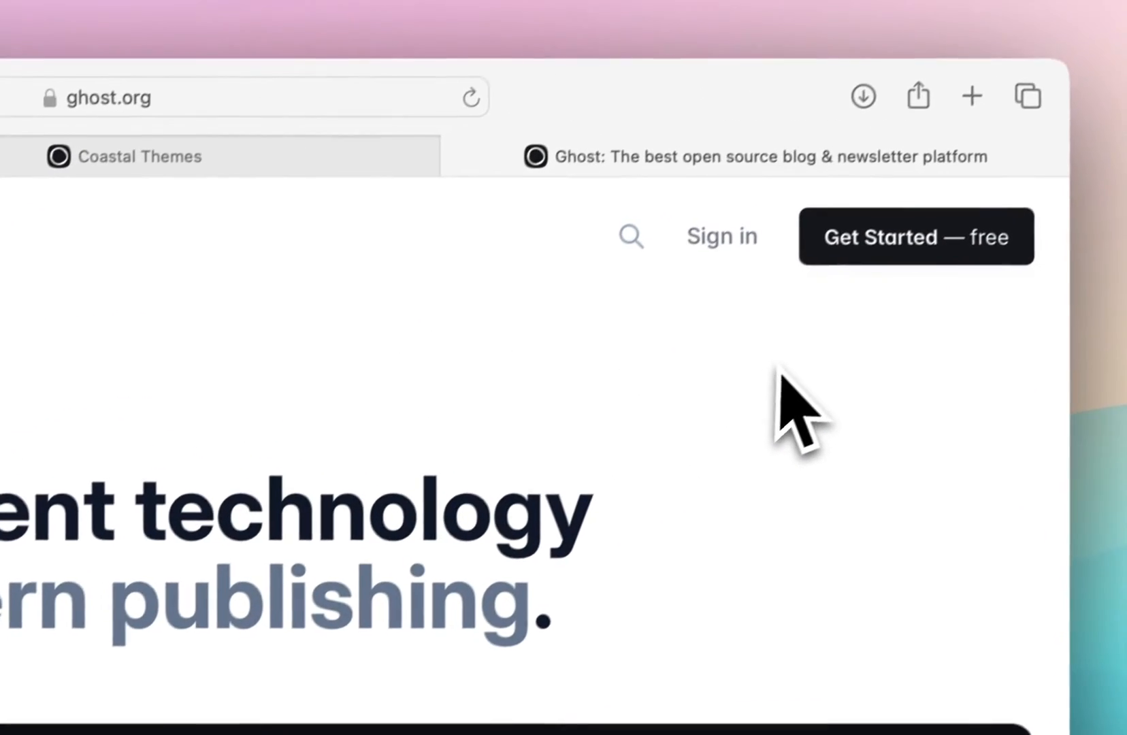
- Start a free Ghost sign-up and submit the account form with your full name, email address and password
left_click(935, 245)
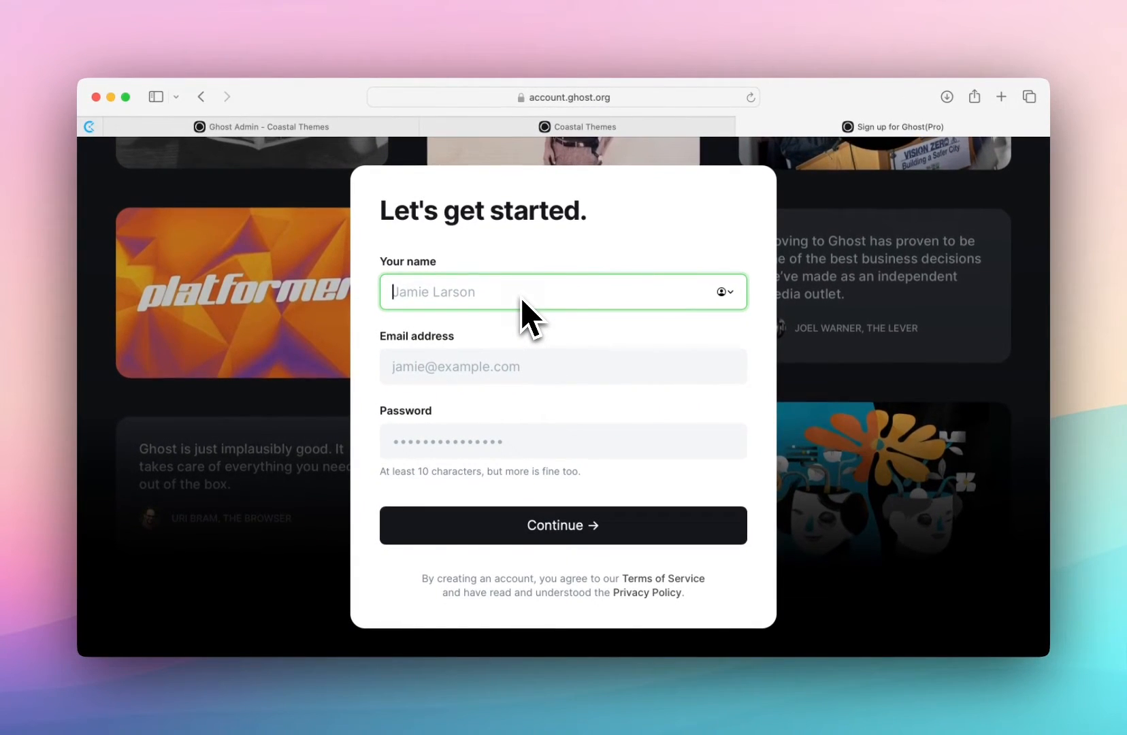
type("Victoria Bakos")
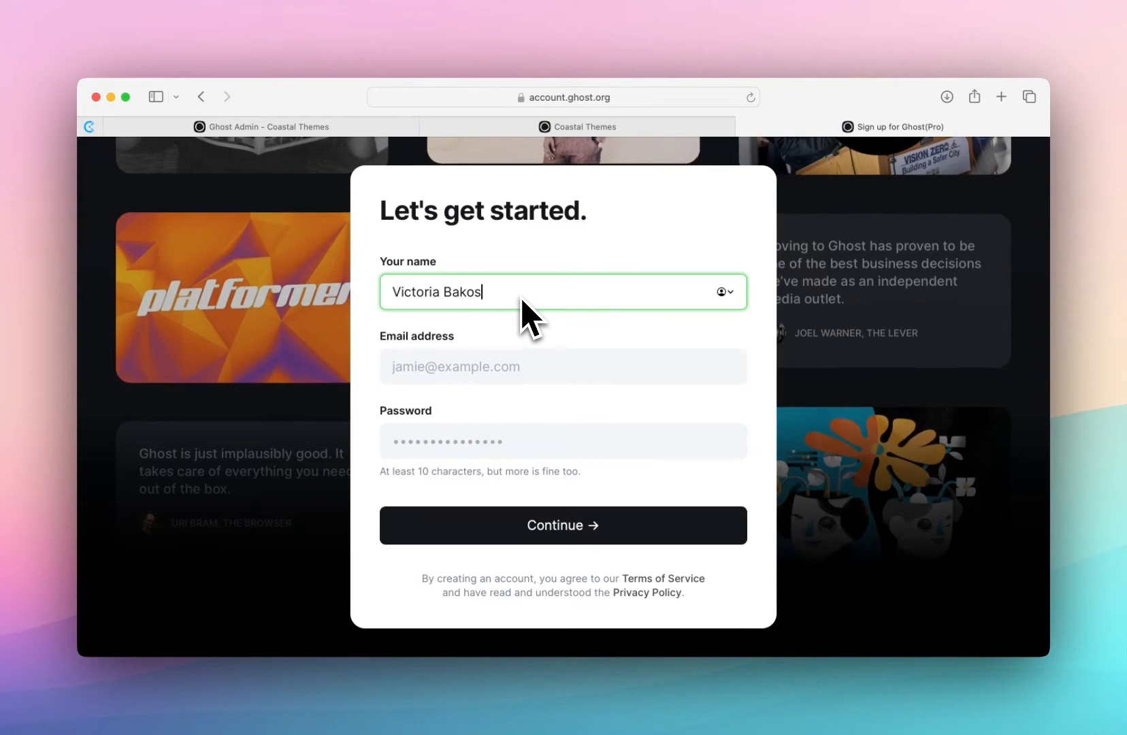
left_click(574, 446)
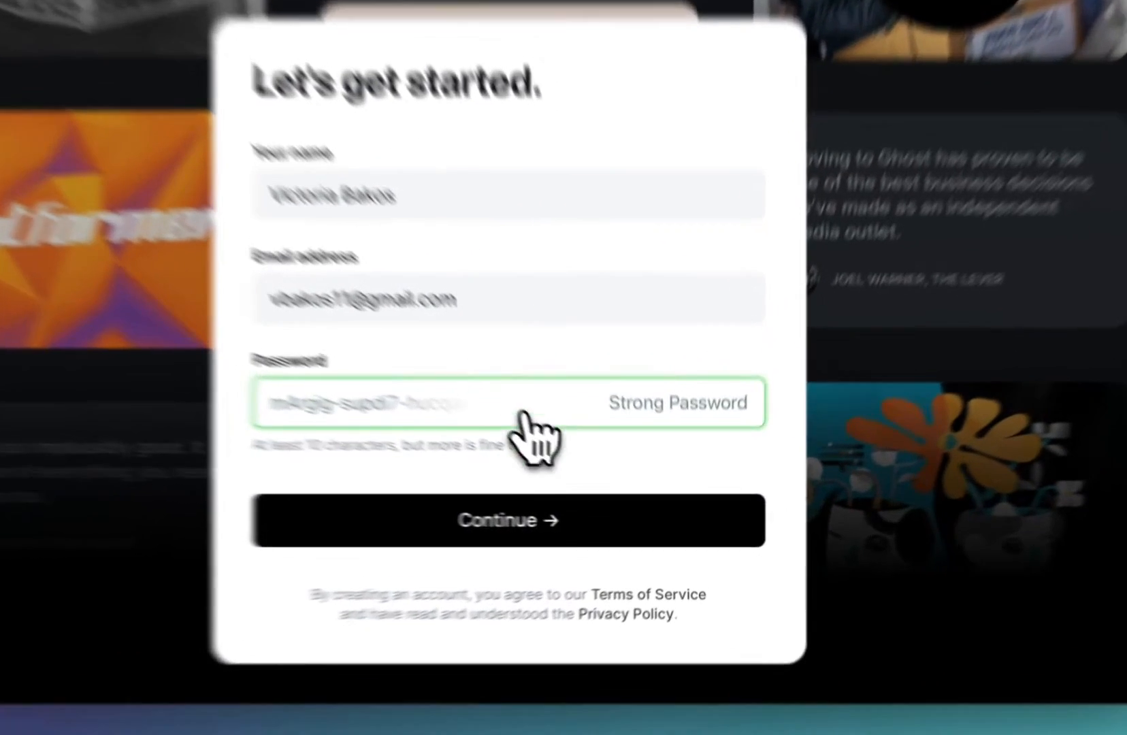
left_click(606, 526)
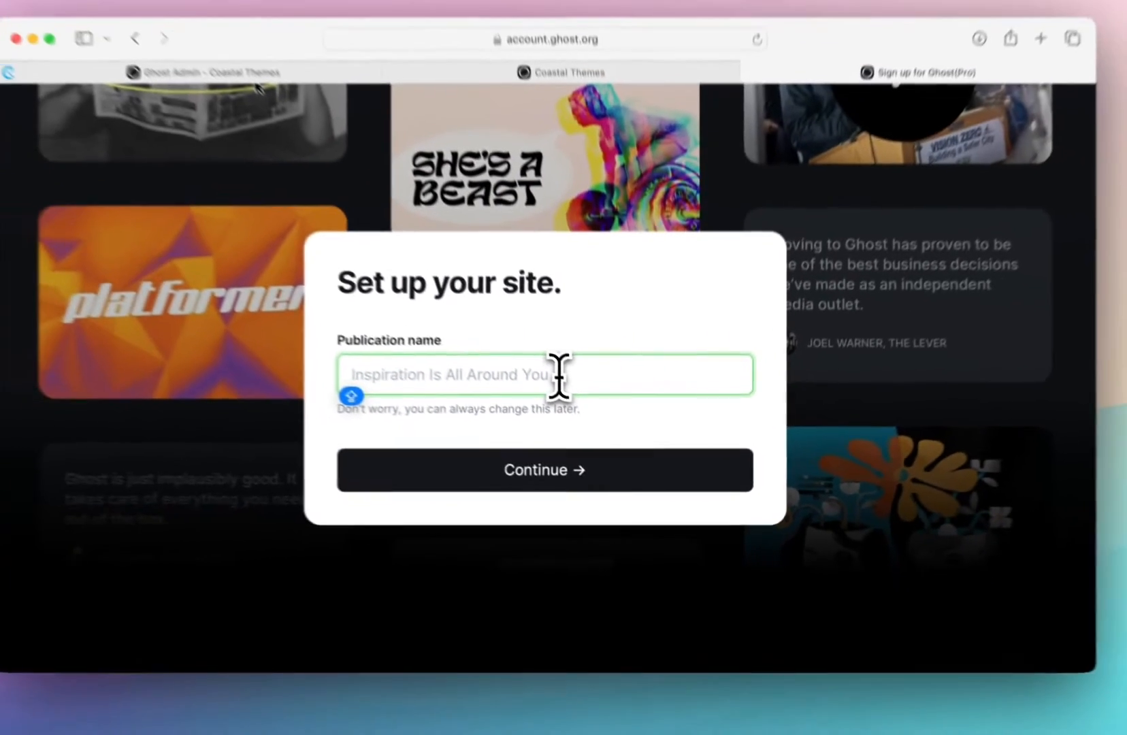
- Name the publication "Coastal Themes Diaries" and continue the site setup
type("Coast")
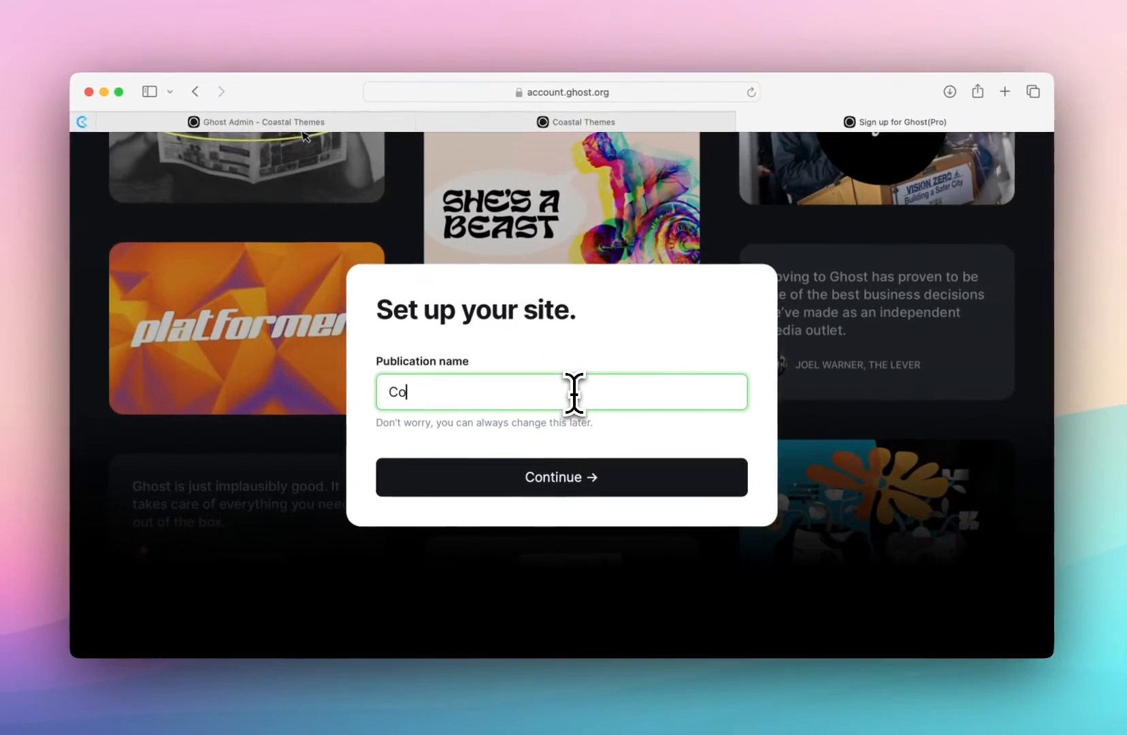
type("al Themes Dia")
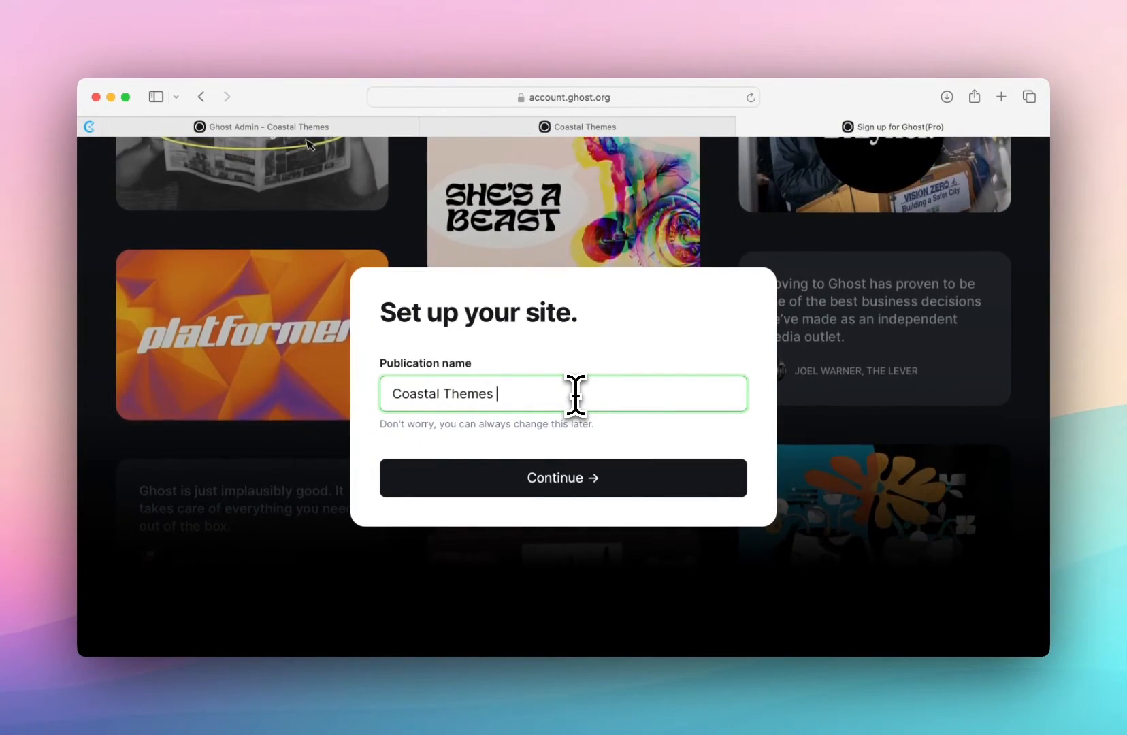
type("ries")
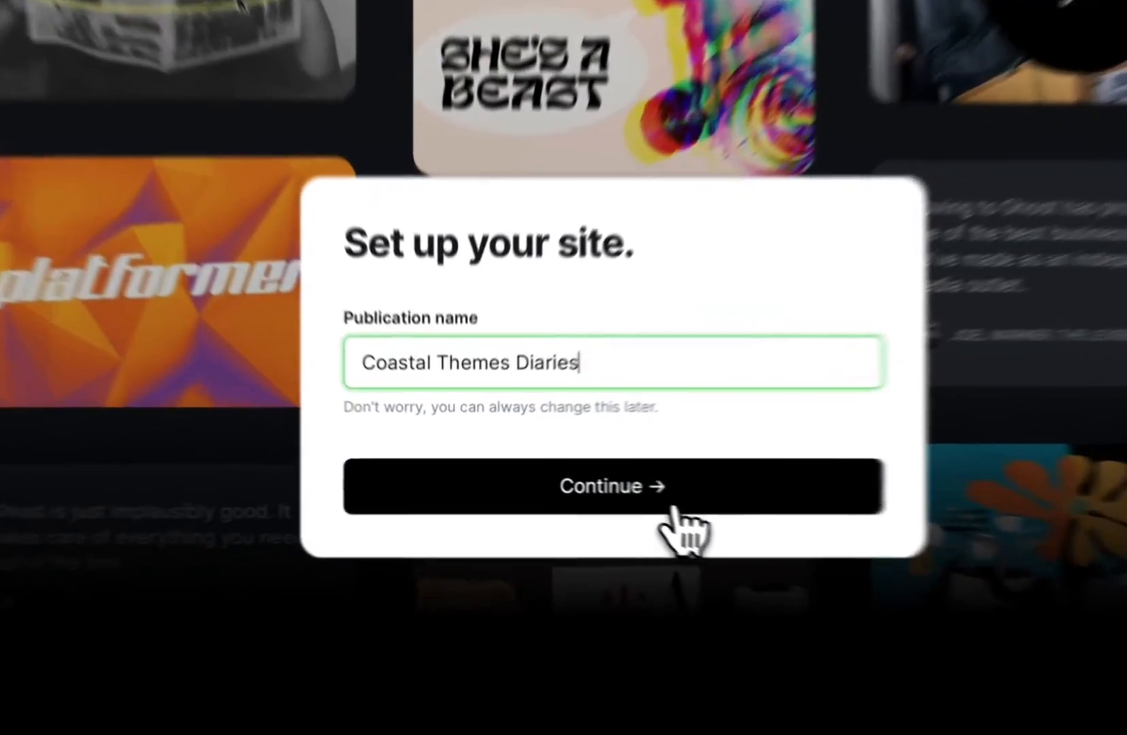
left_click(609, 484)
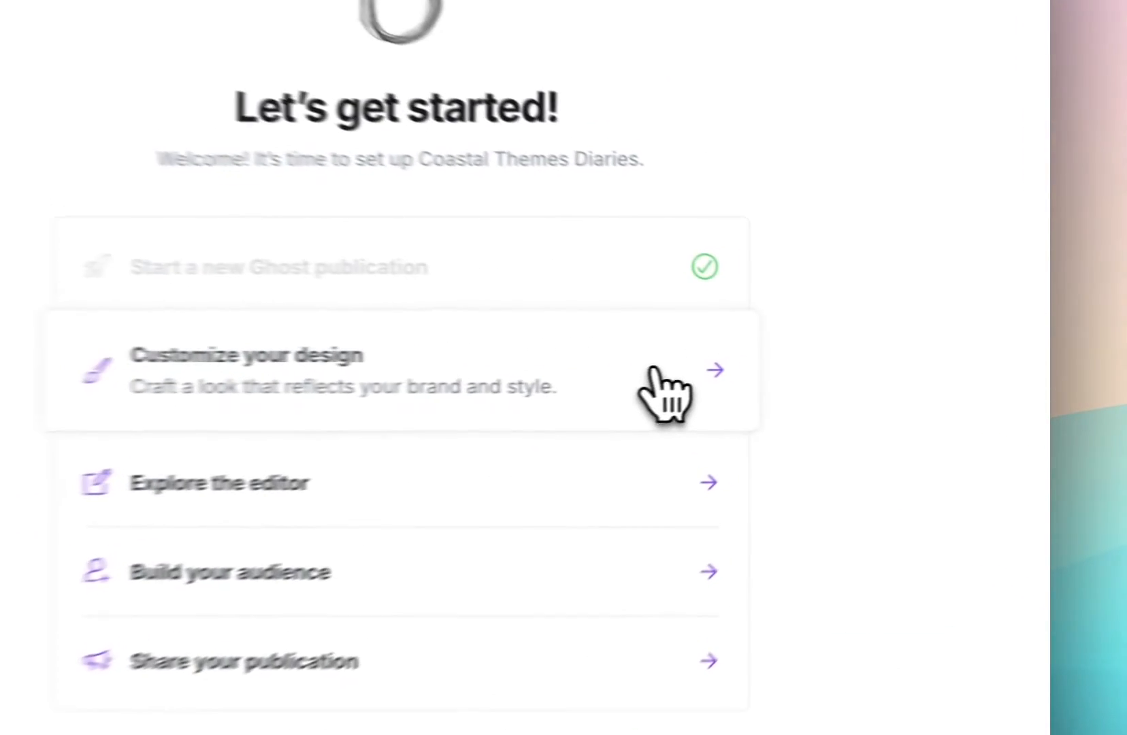
- Open the design customization from the onboarding list, preview the post page and return to the homepage preview
left_click(651, 371)
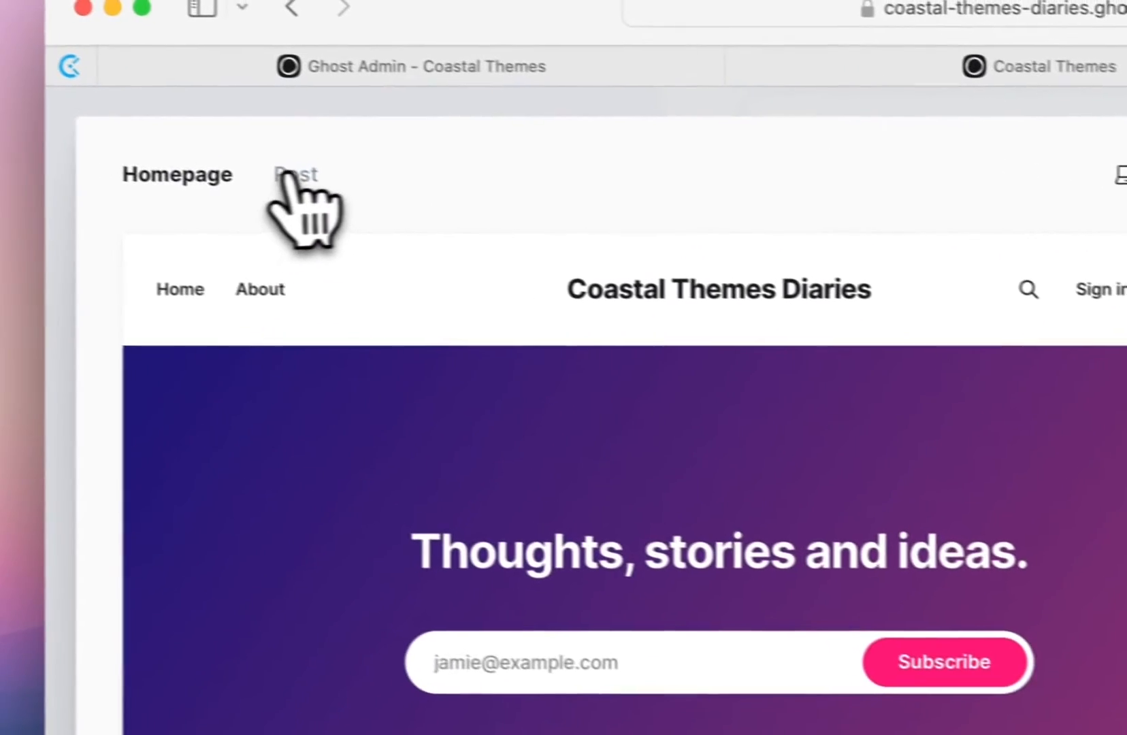
left_click(203, 181)
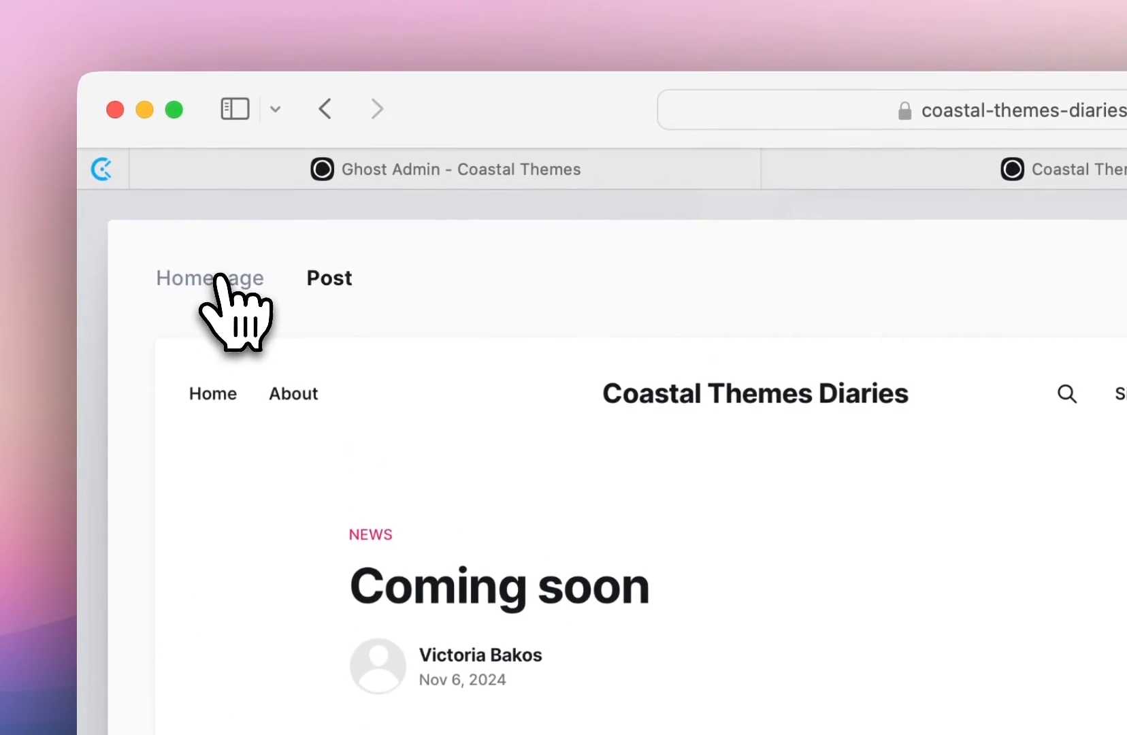
left_click(219, 217)
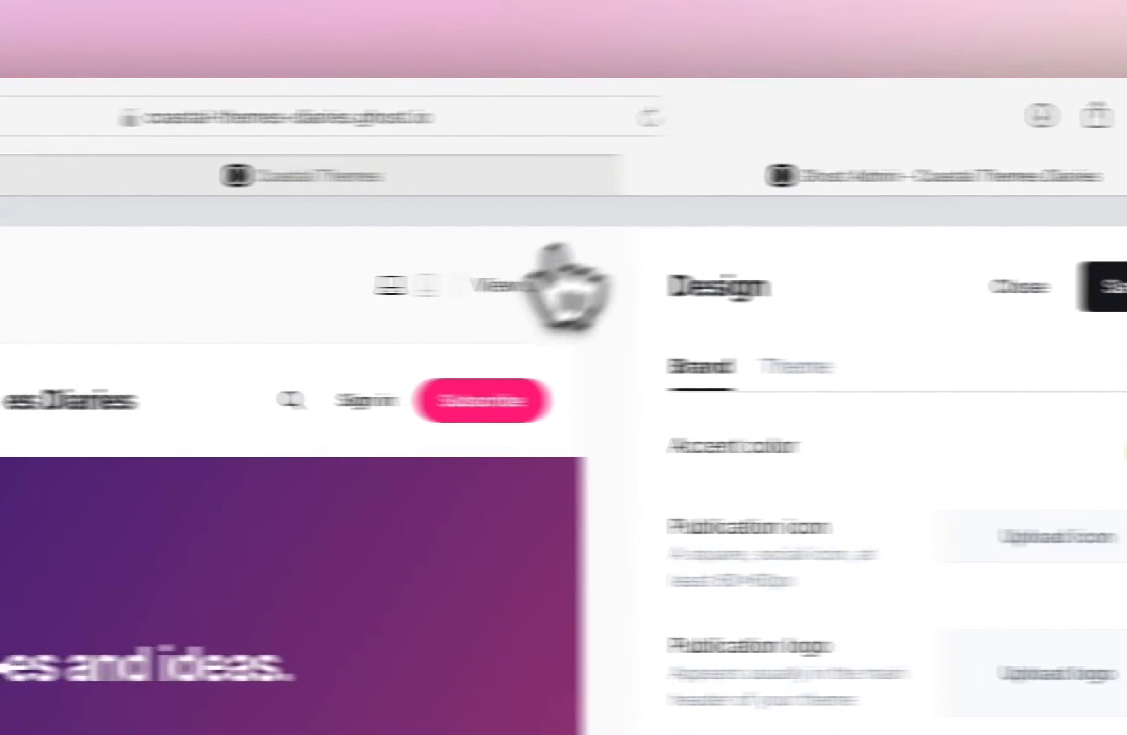
- View the live site in a separate tab and return to the design settings
right_click(397, 287)
left_click(411, 314)
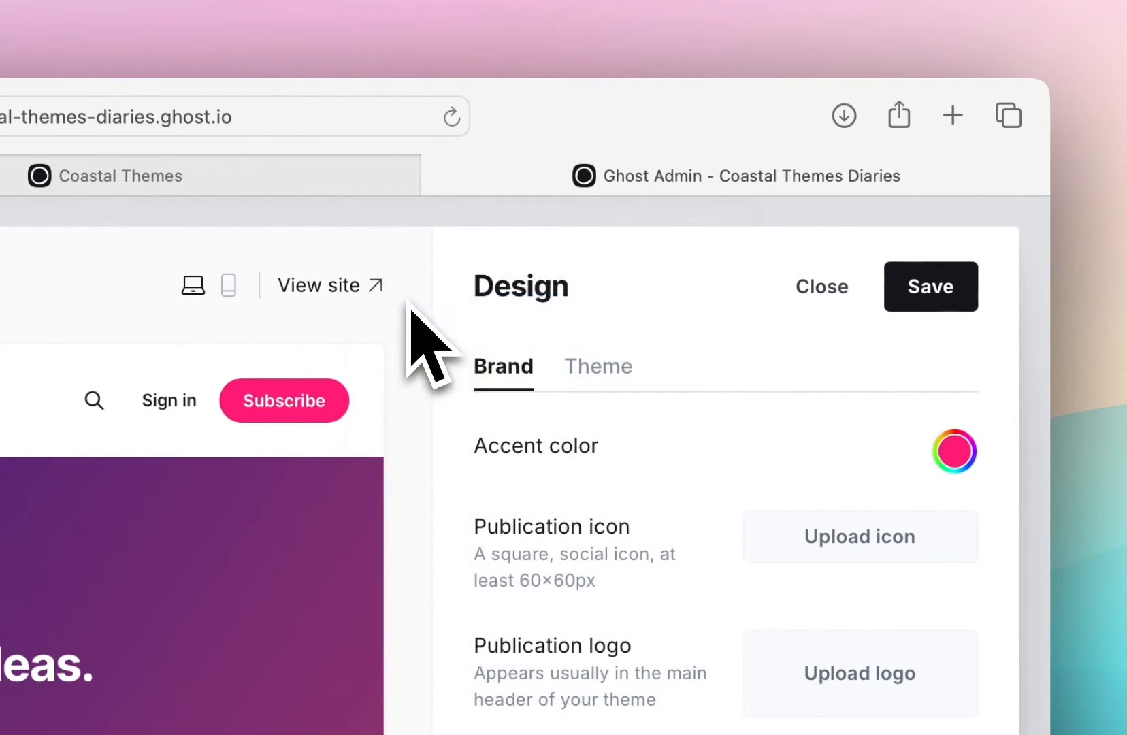
left_click(789, 184)
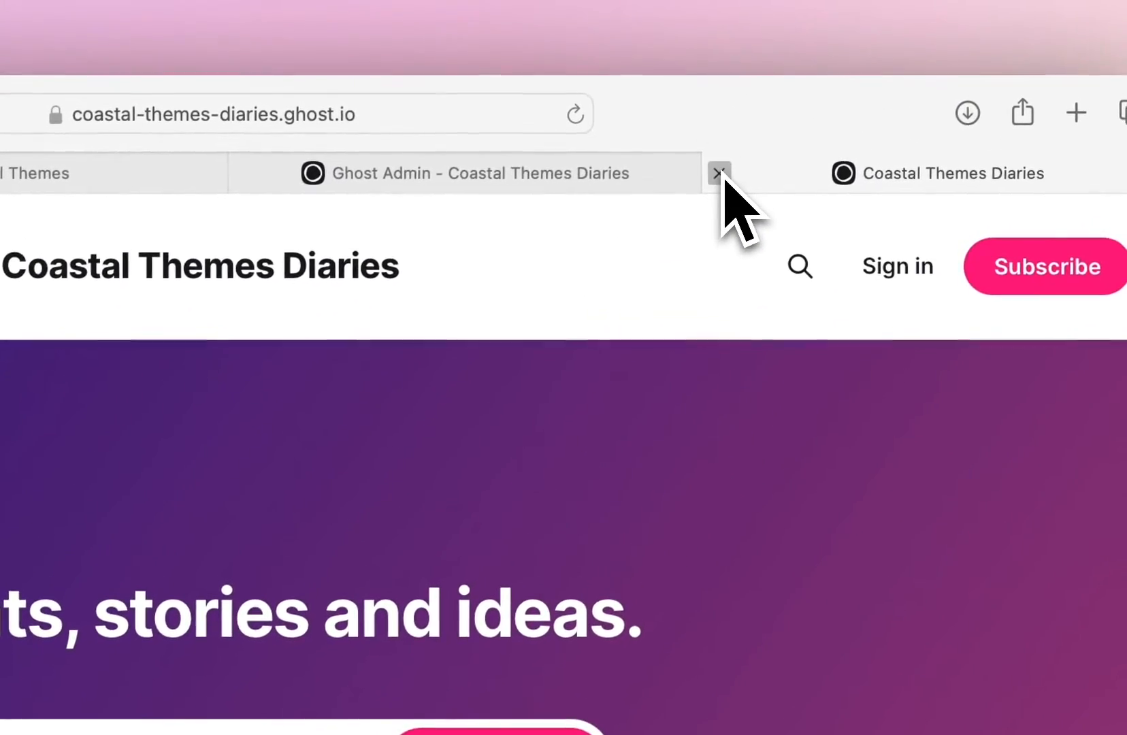
left_click(829, 2)
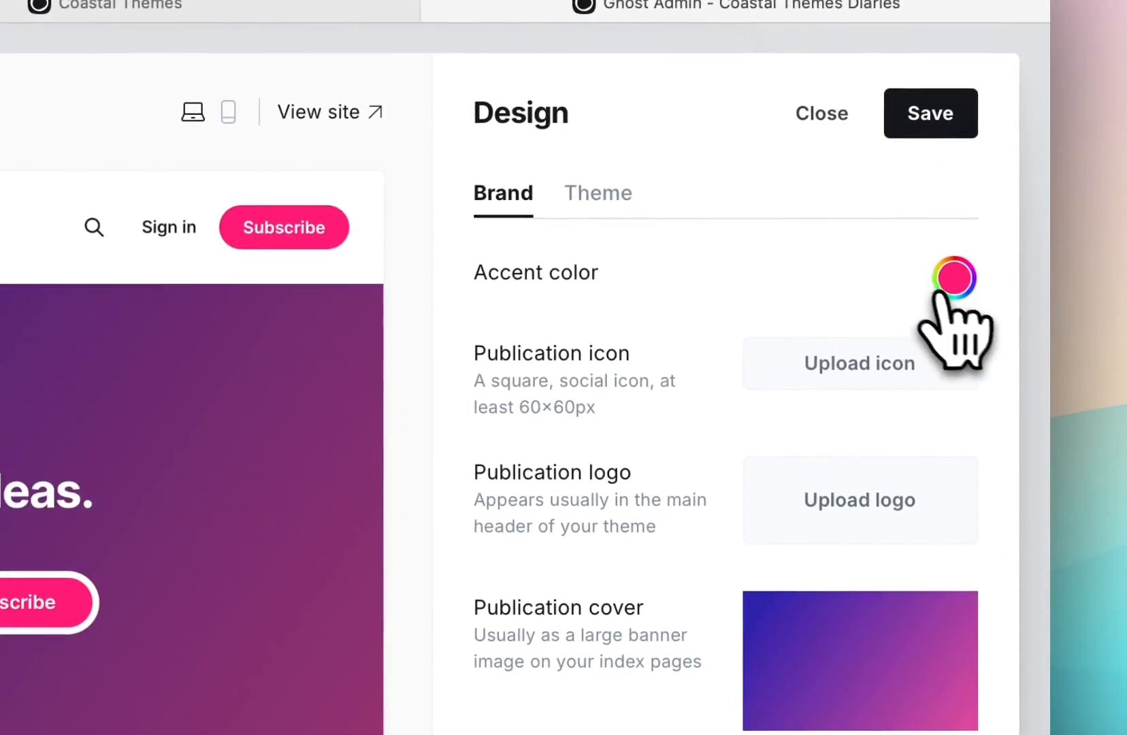
- Try gray 7d7d7d as the brand accent color and settle on black 000000
left_click(953, 283)
left_click_drag(895, 383, 474, 437)
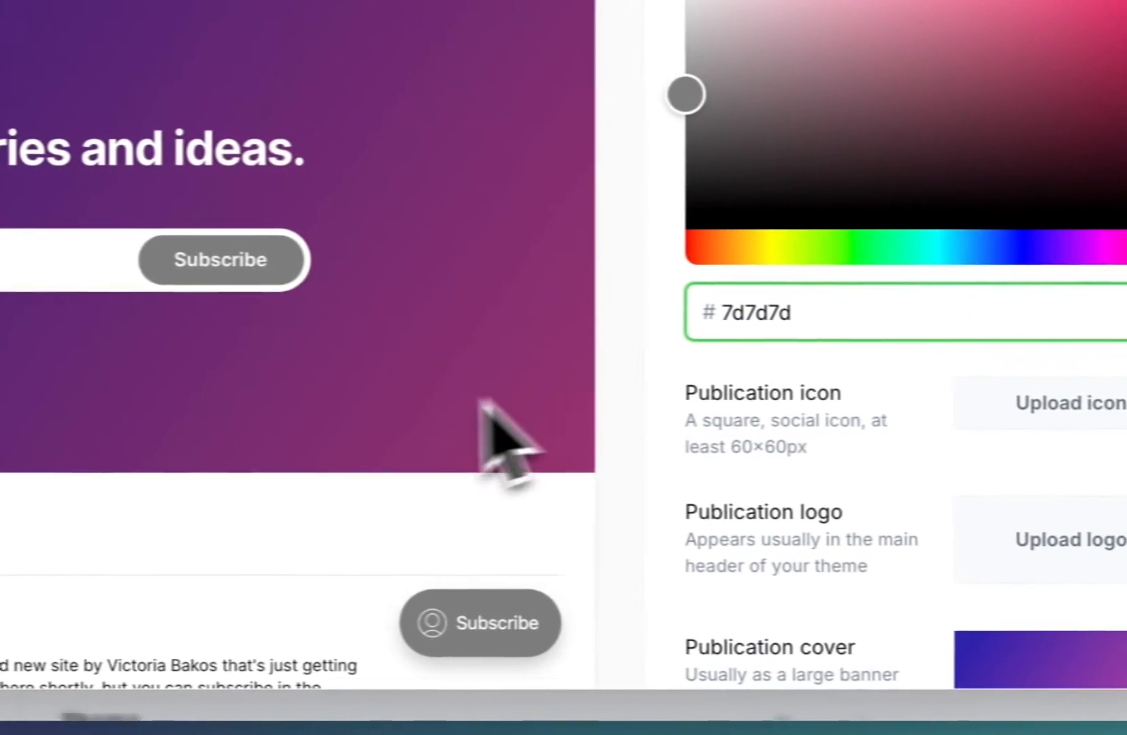
scroll(636, 724, "down", 10)
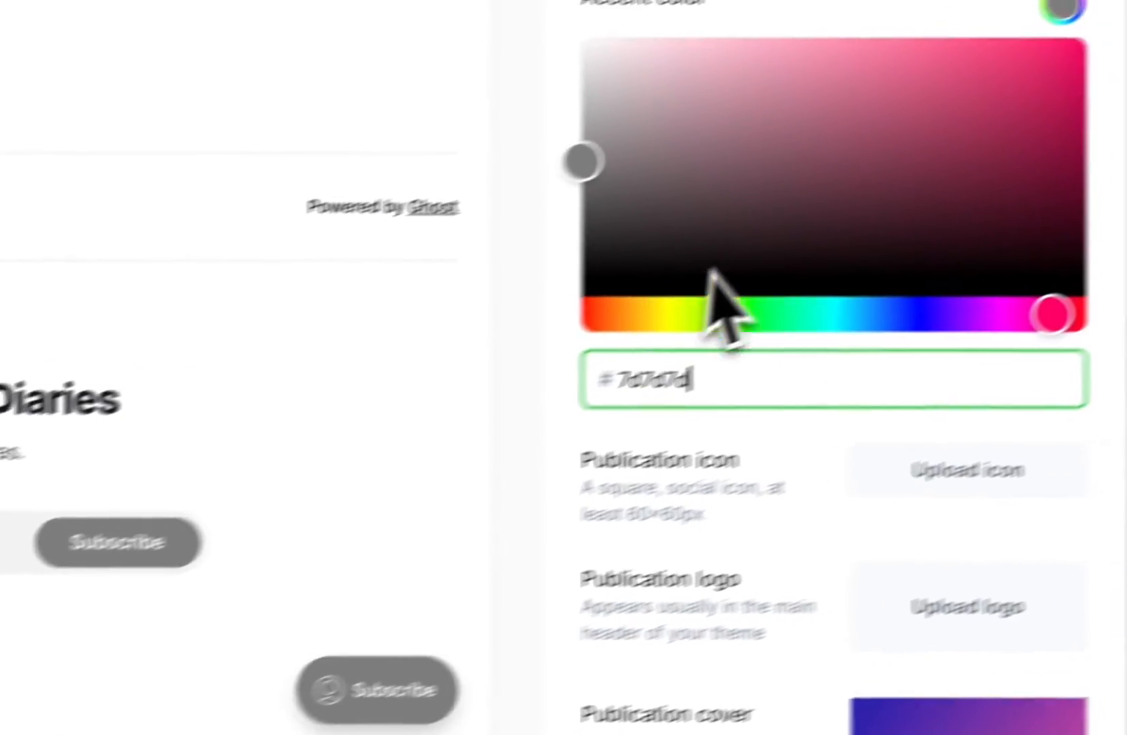
left_click(1102, 145)
left_click_drag(932, 246, 920, 403)
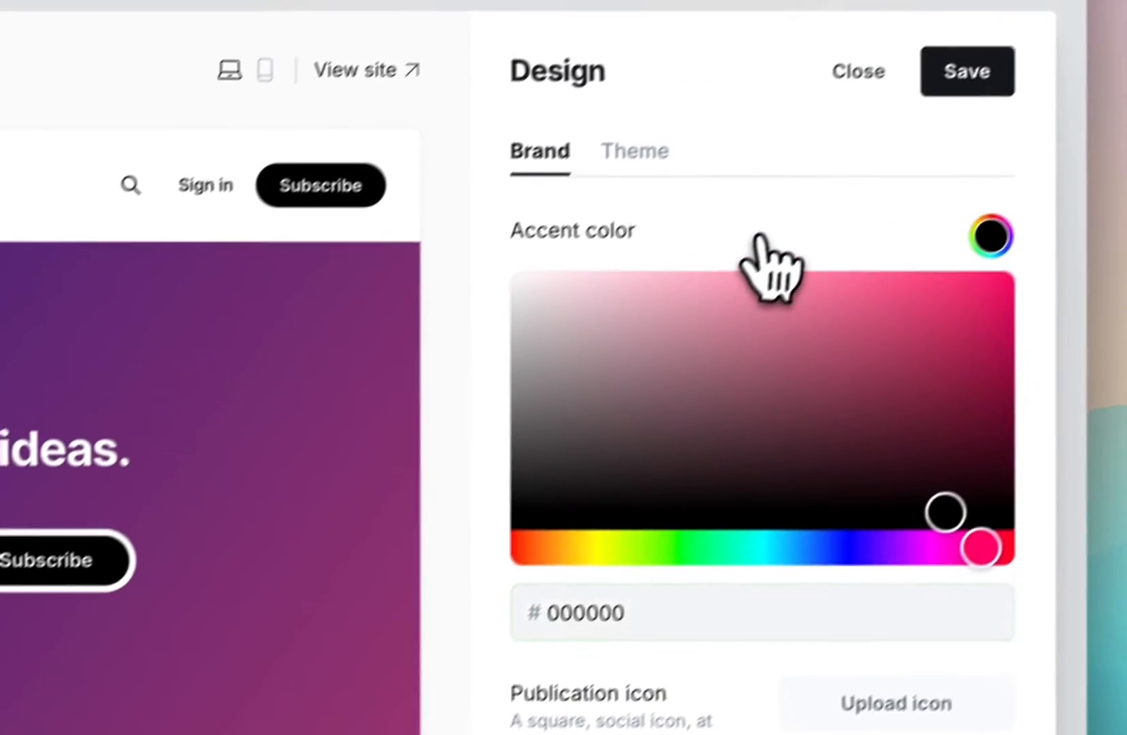
left_click(887, 121)
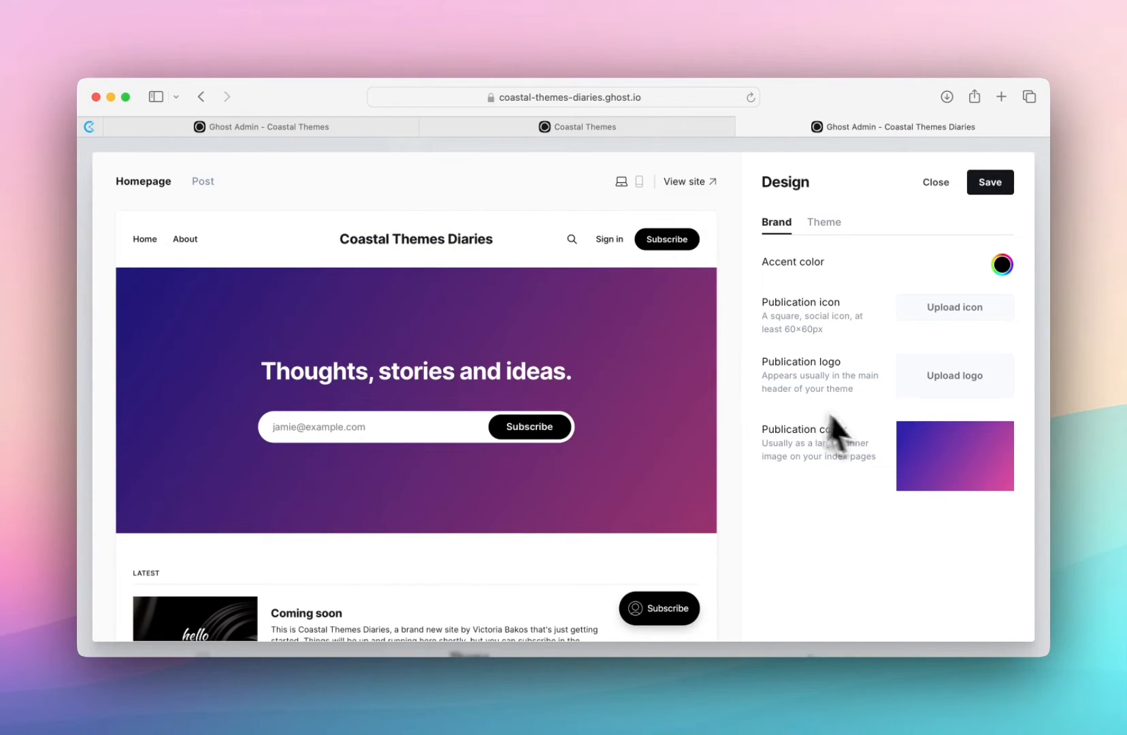
- In the theme settings, try the "Logo on the left" and "Stacked" navigation layouts and restore "Logo in the middle"
mouse_move(941, 456)
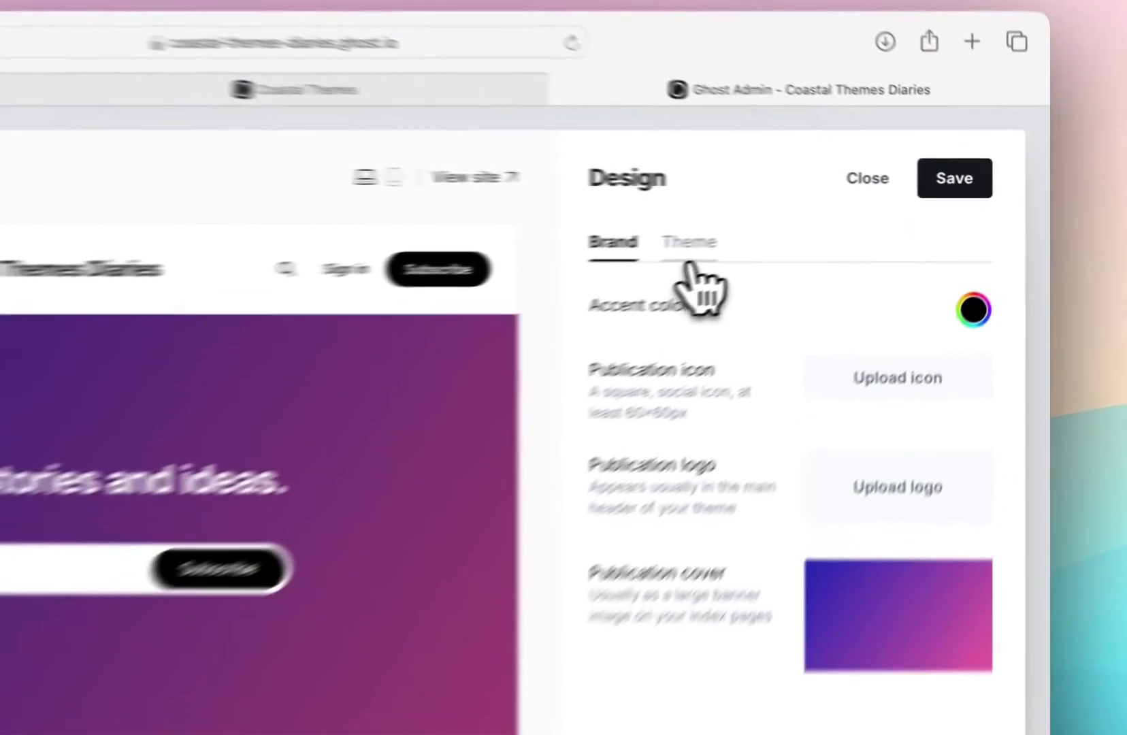
left_click(823, 222)
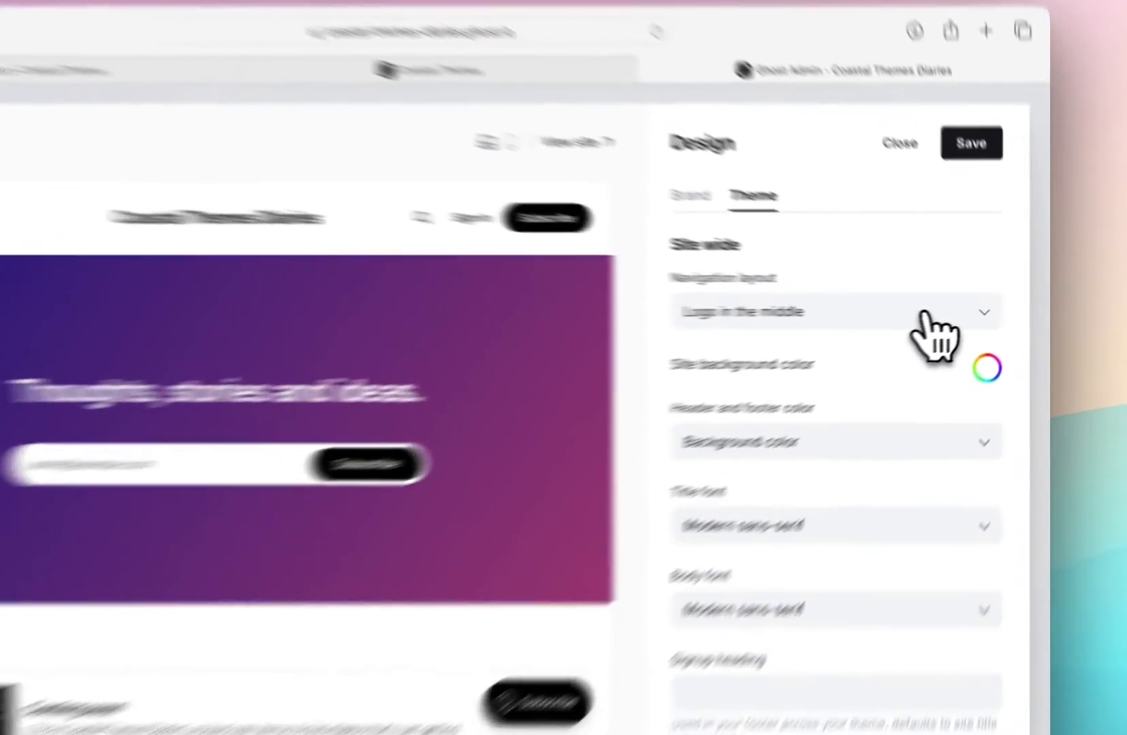
left_click(955, 312)
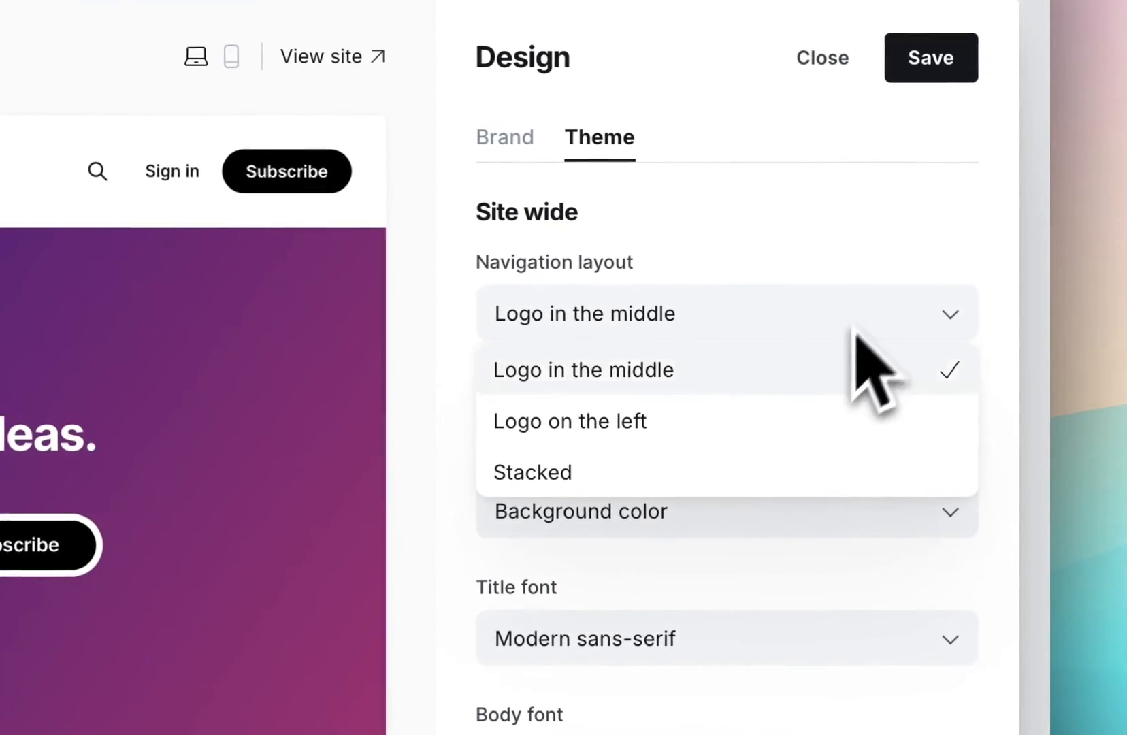
left_click(776, 425)
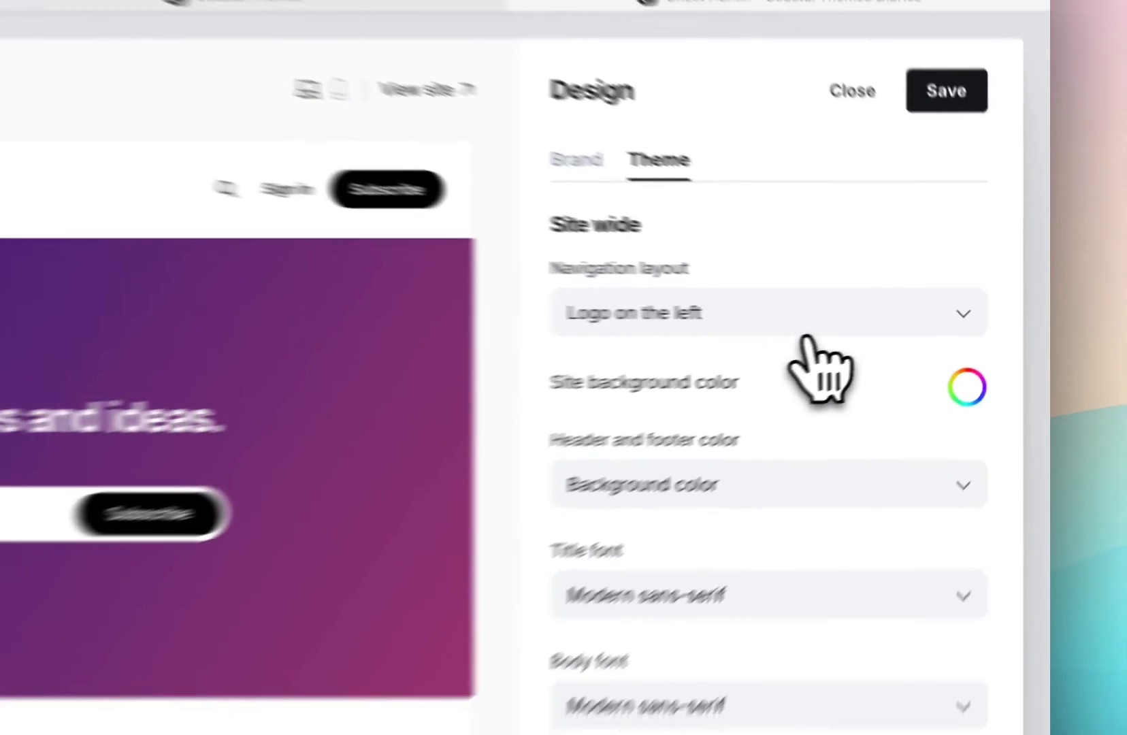
left_click(755, 316)
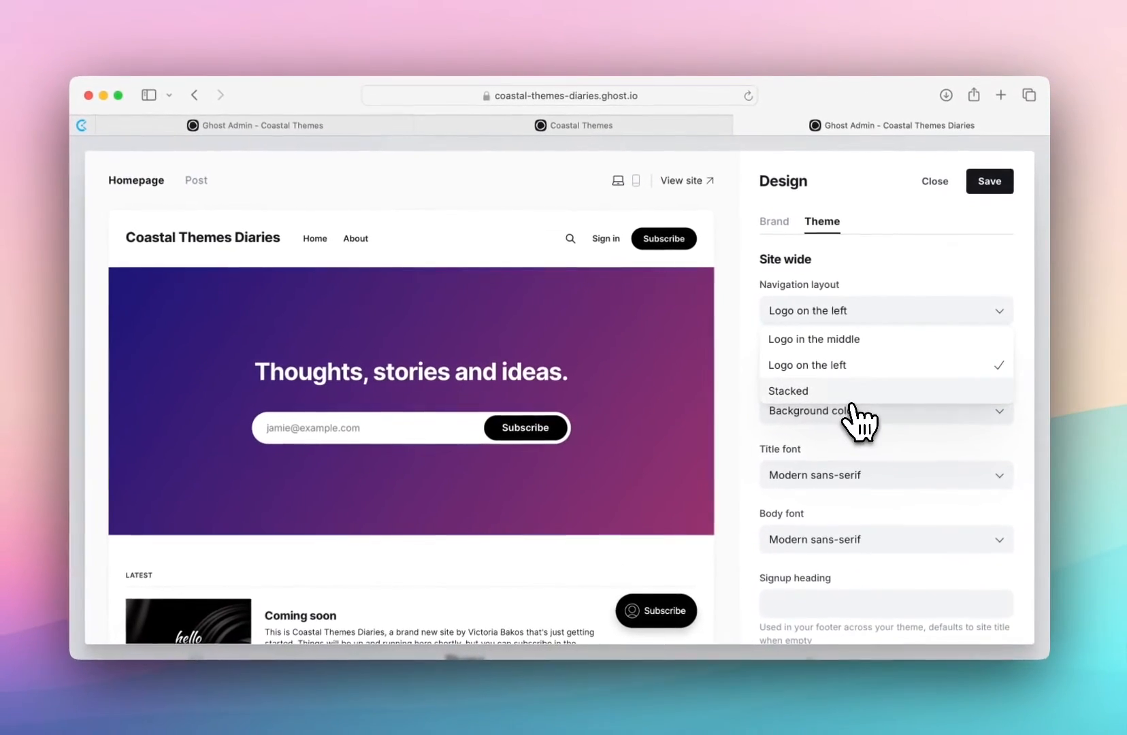
left_click(850, 400)
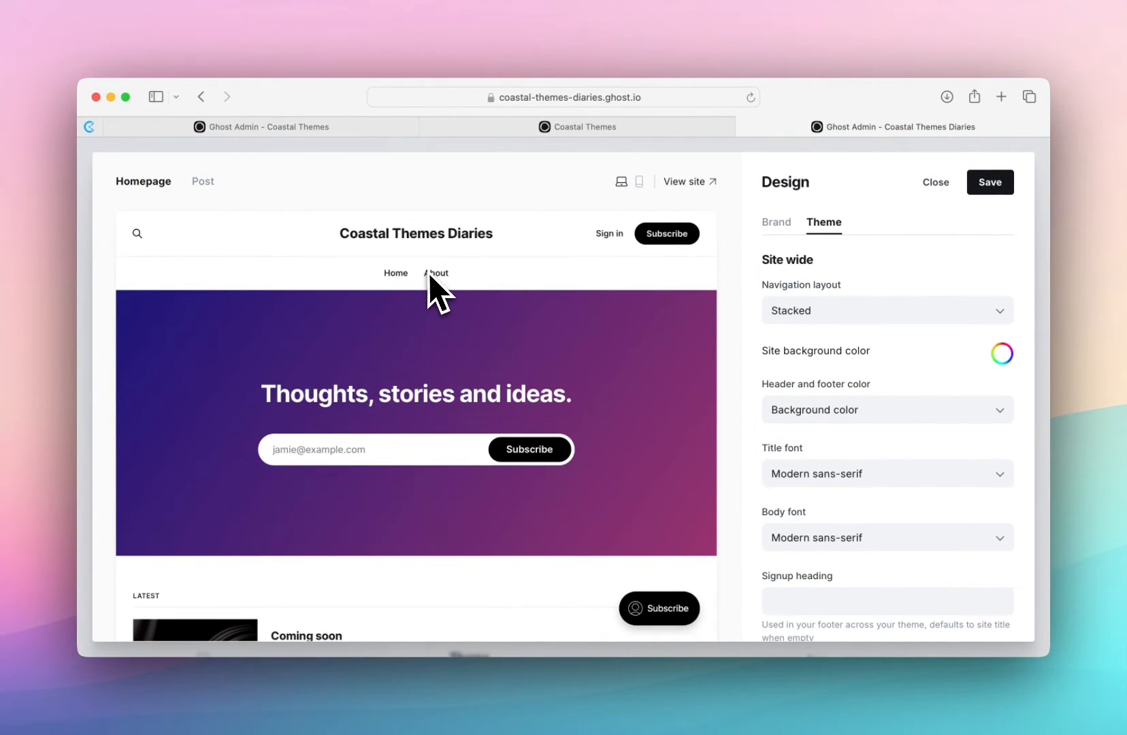
left_click(836, 316)
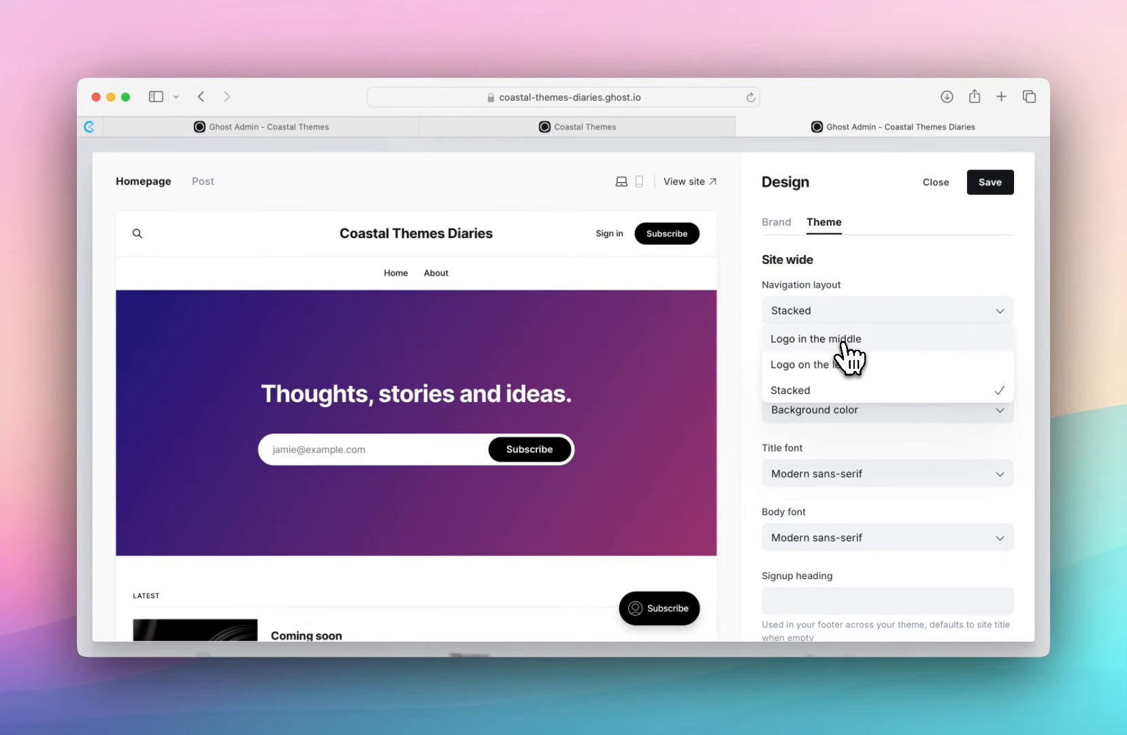
left_click(844, 340)
- Try red c74040 as the site background color and set it back to white
scroll(823, 319, "down", 1)
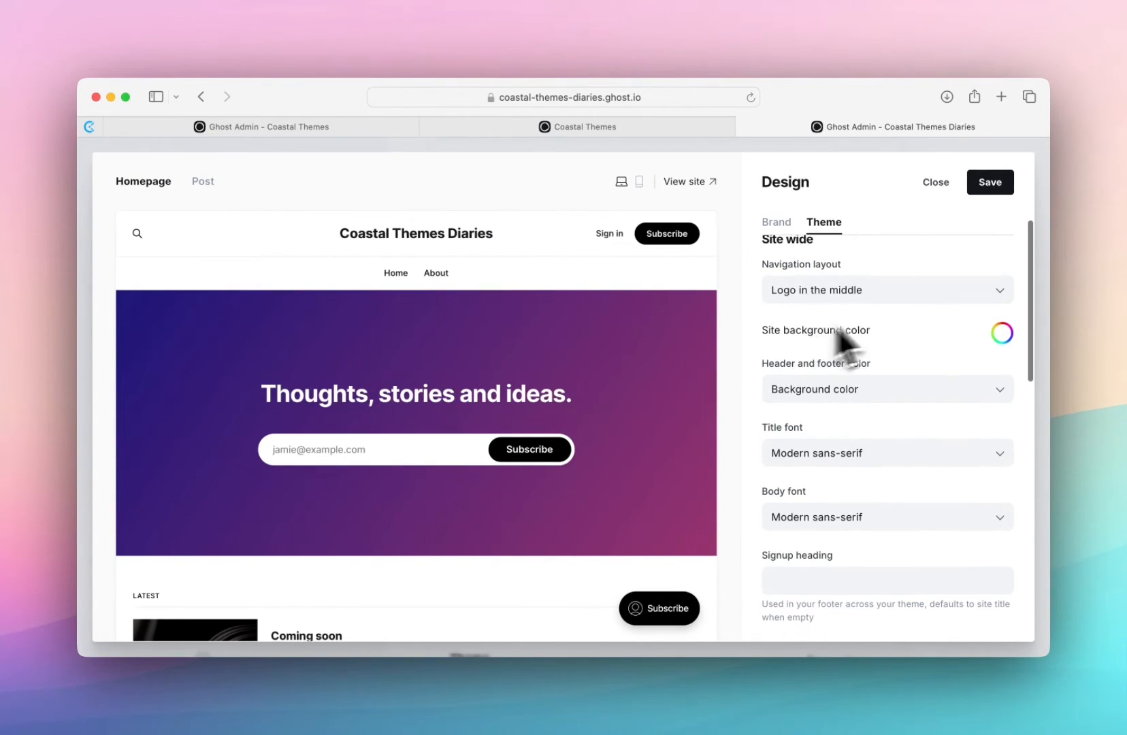
left_click(1001, 334)
left_click(914, 389)
left_click_drag(913, 391, 932, 378)
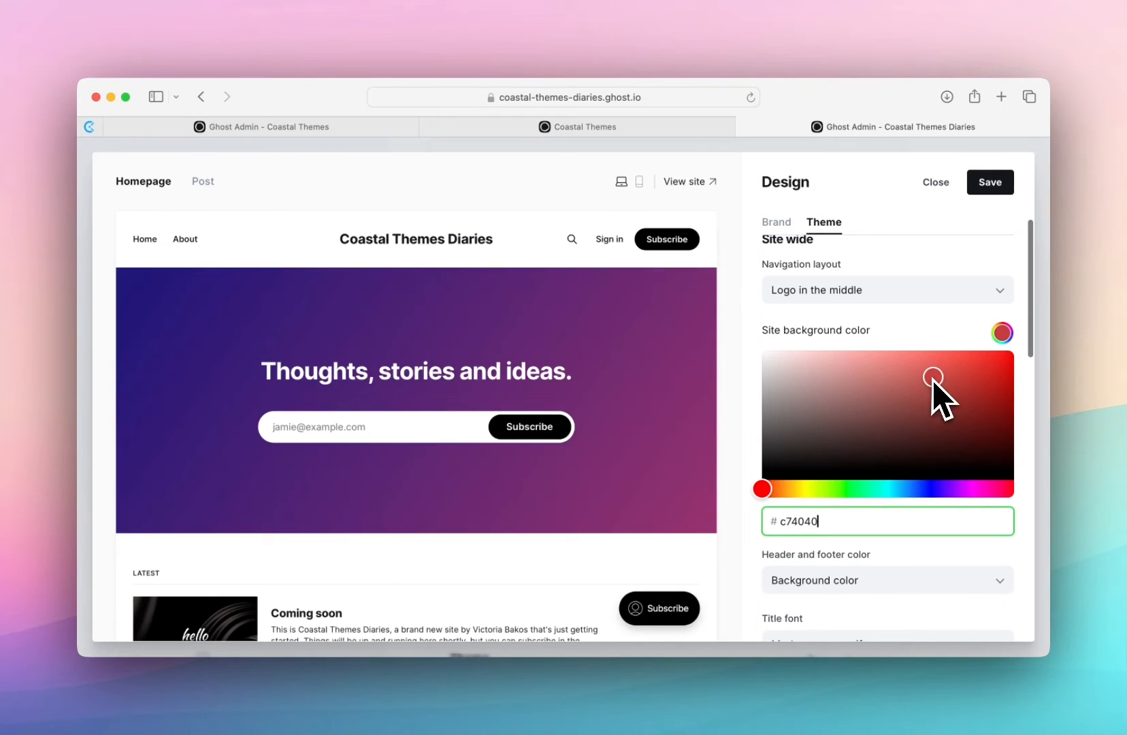
left_click_drag(834, 398, 741, 349)
left_click(740, 350)
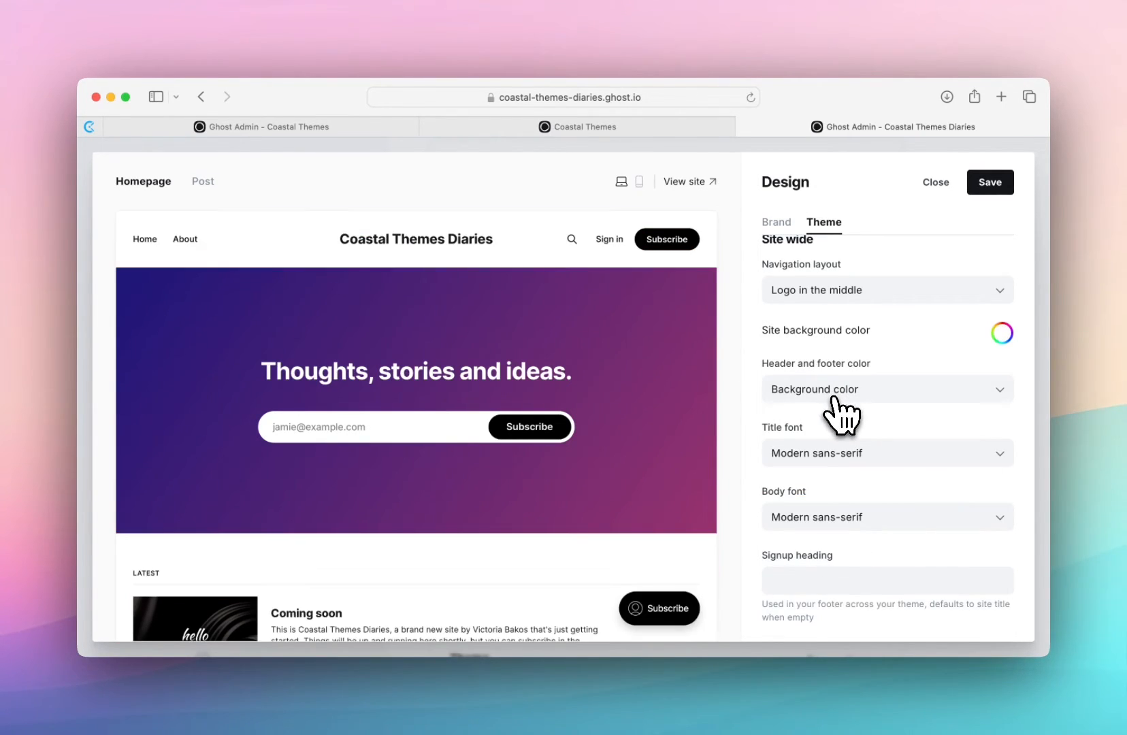
- Review the available options for header and footer color, title font and body font in the theme settings
left_click(827, 390)
left_click(831, 423)
scroll(847, 395, "down", 4)
left_click(842, 323)
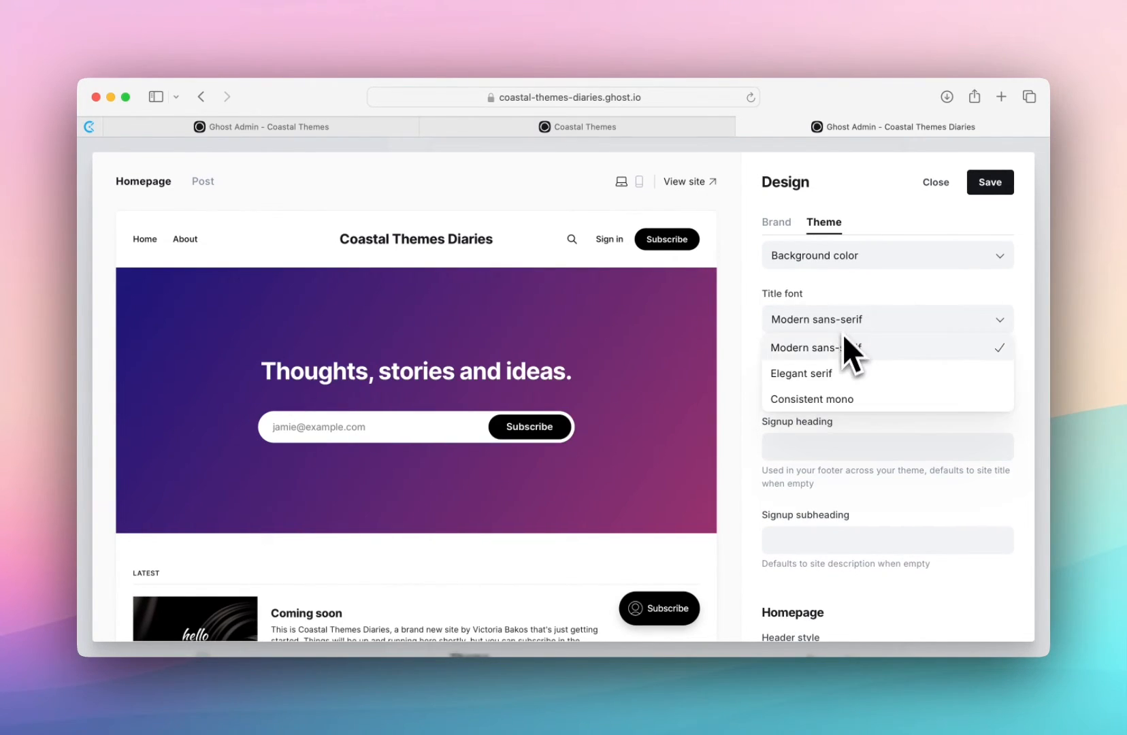
left_click(837, 319)
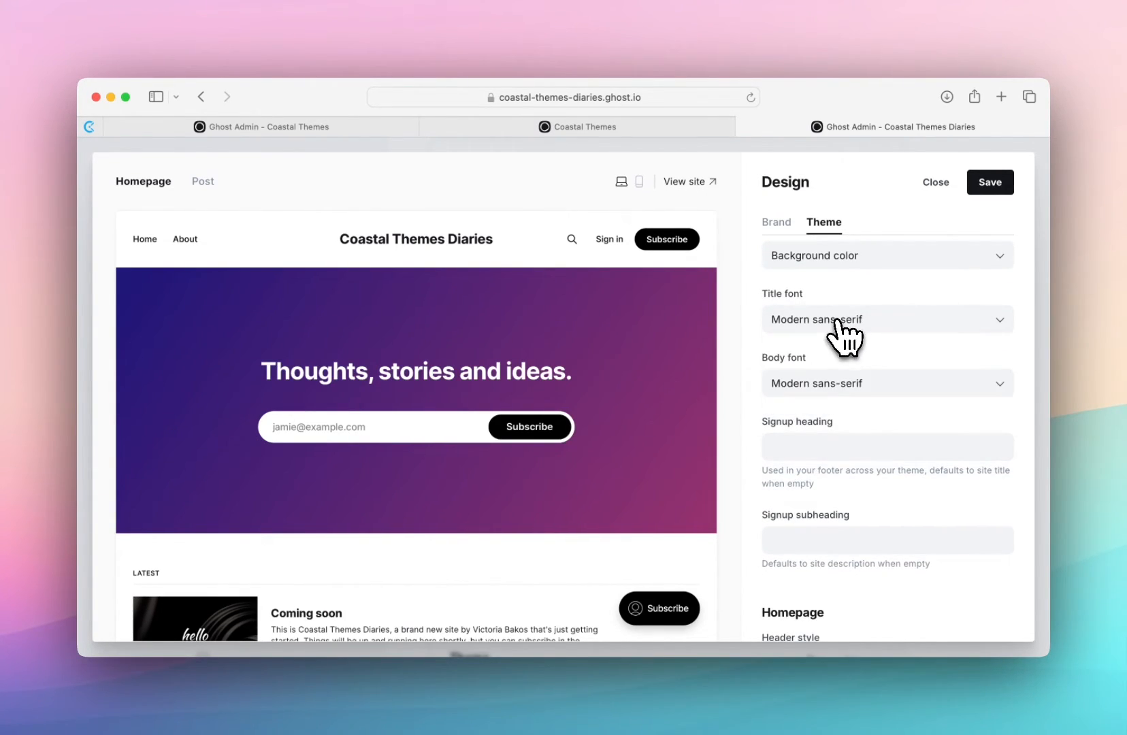
left_click(826, 385)
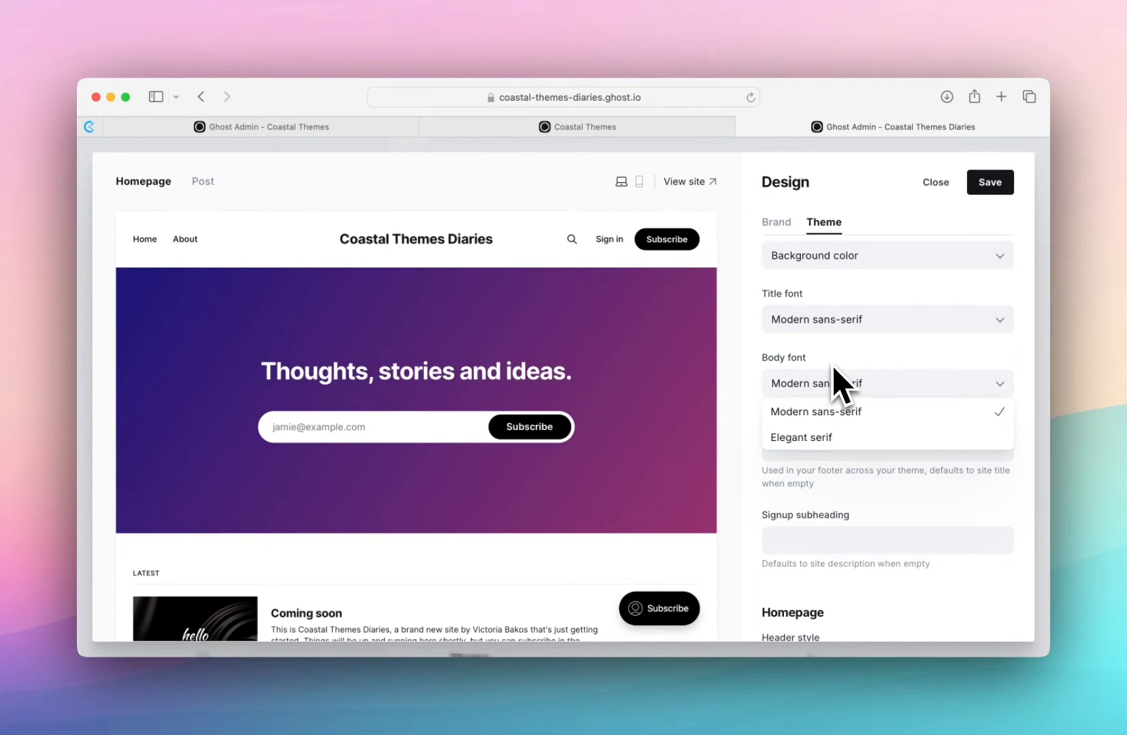
left_click(836, 365)
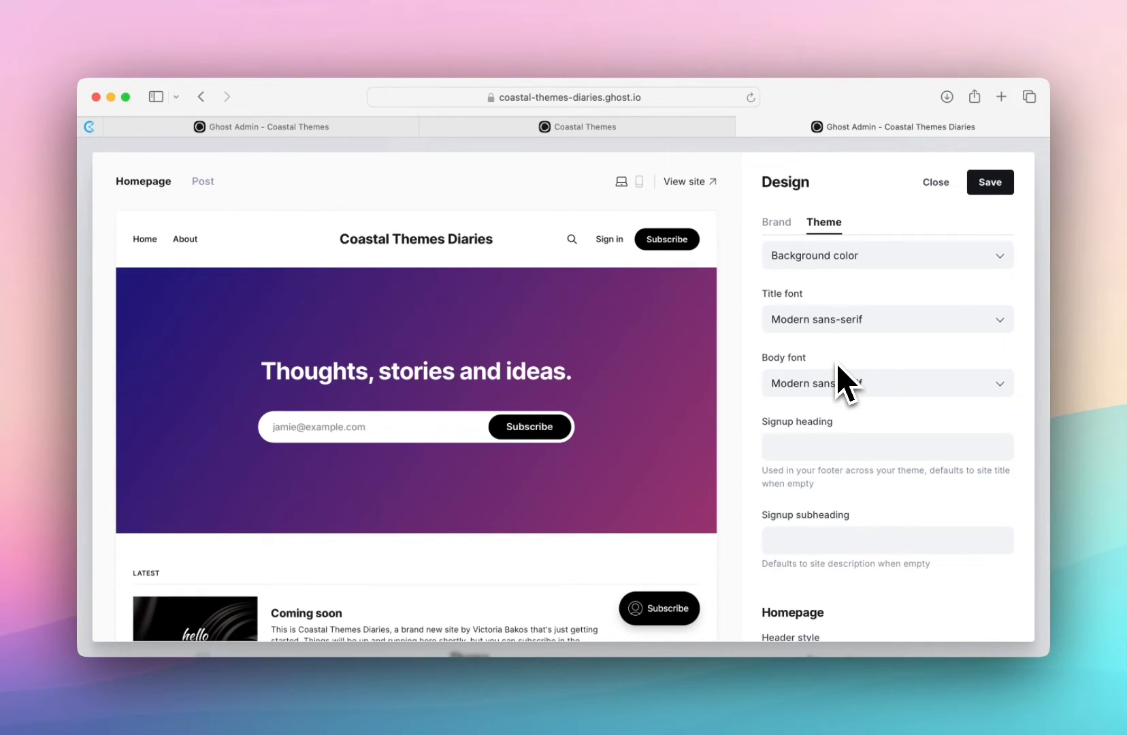
- Try the Highlight and Magazine header styles for the homepage in the theme settings
scroll(836, 383, "down", 2)
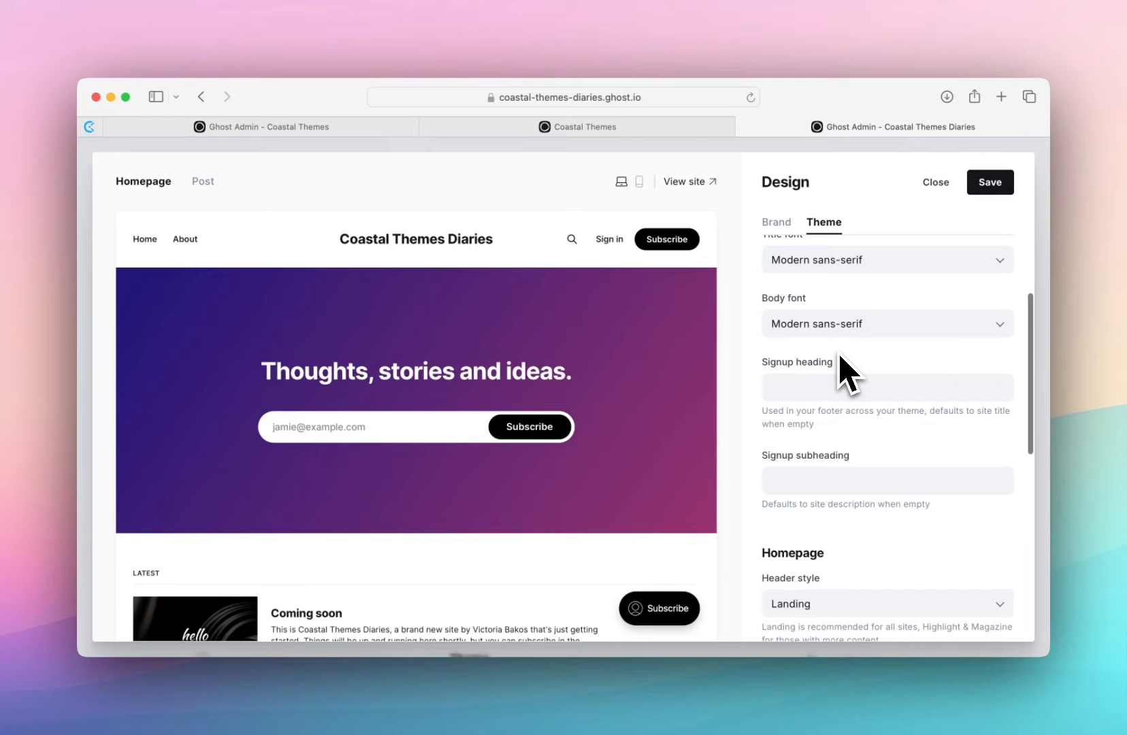
scroll(839, 355, "down", 5)
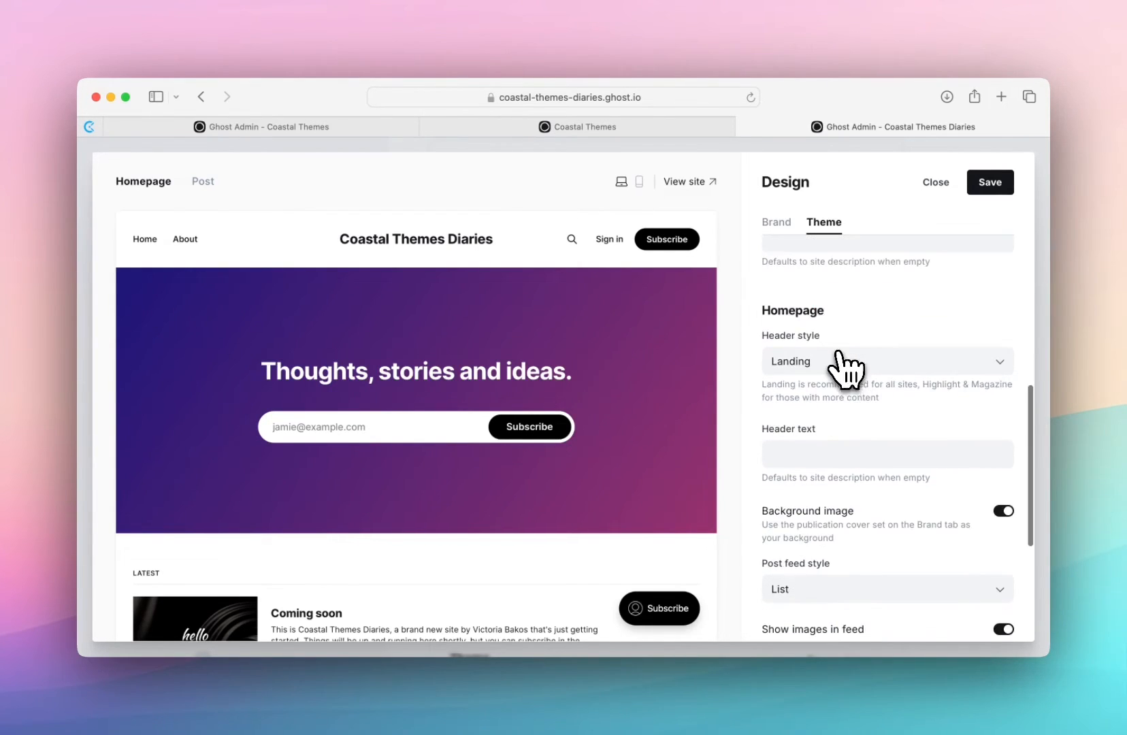
left_click(845, 367)
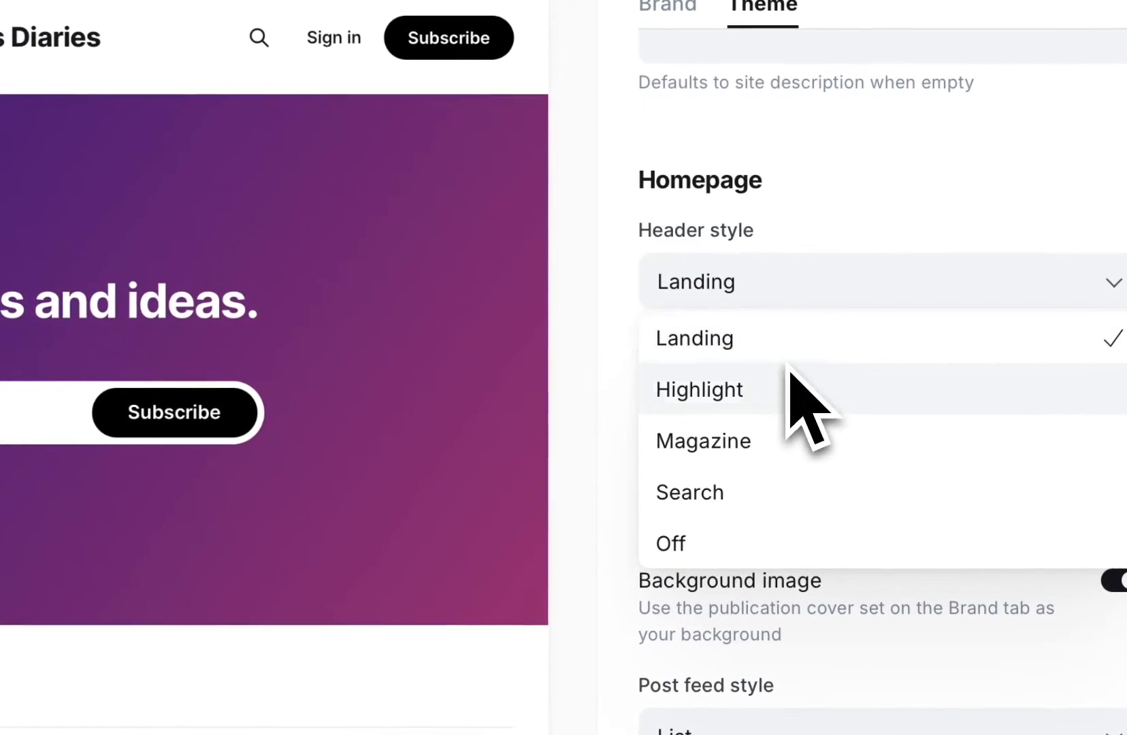
left_click(784, 389)
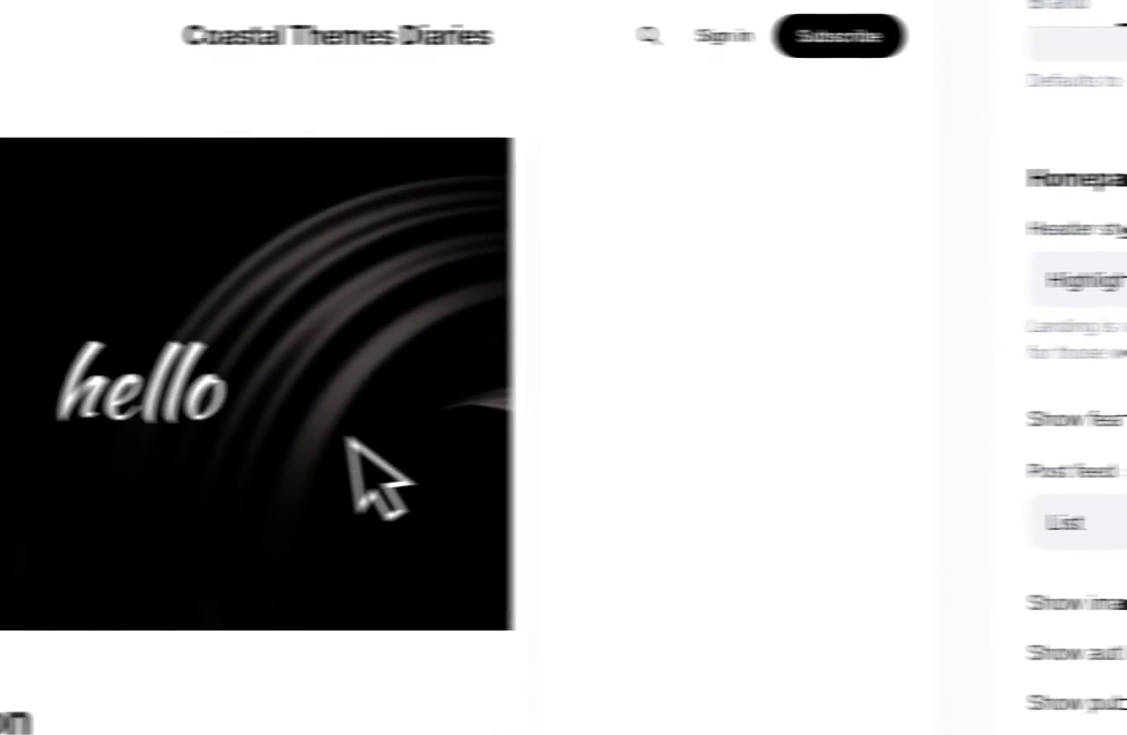
left_click(1089, 279)
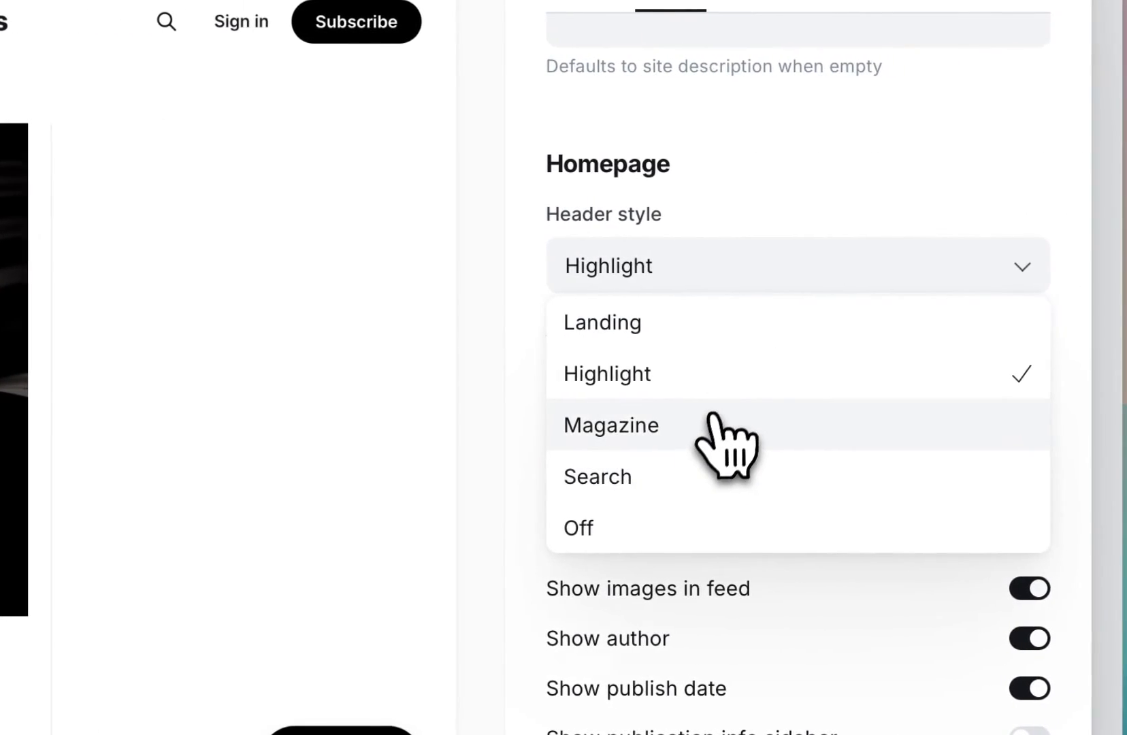
left_click(711, 418)
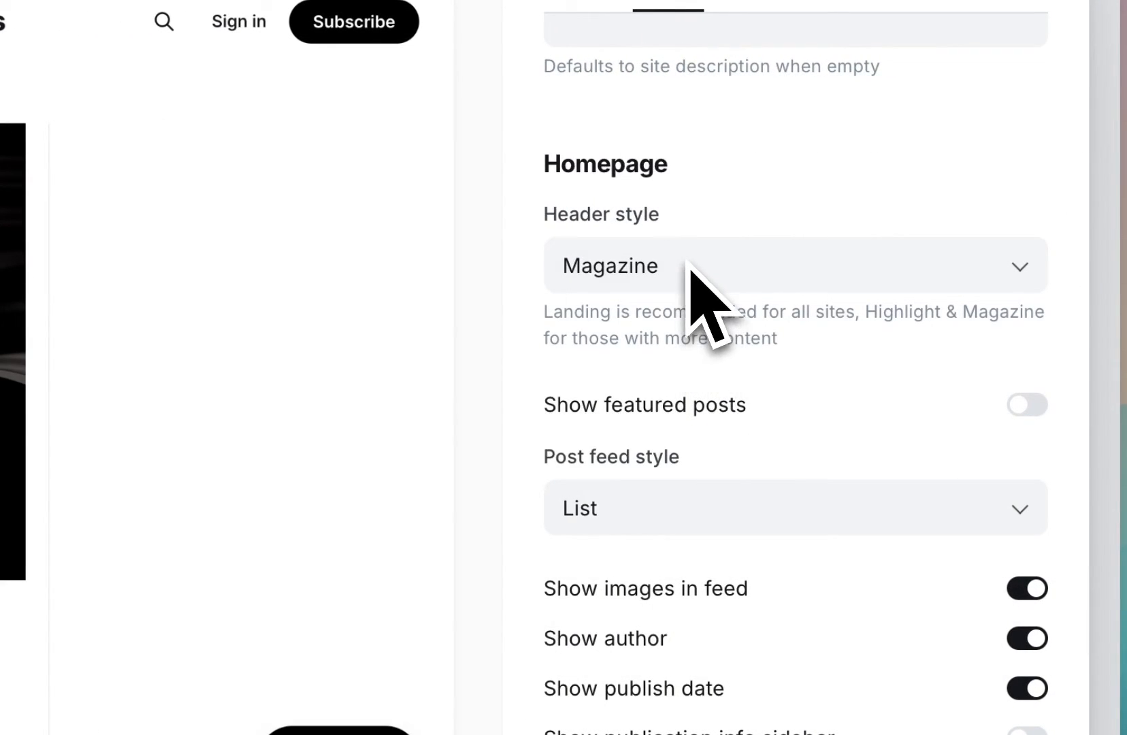
- Try the Search and Off header styles for the homepage and restore the Landing style
scroll(704, 290, "down", 1)
left_click(721, 219)
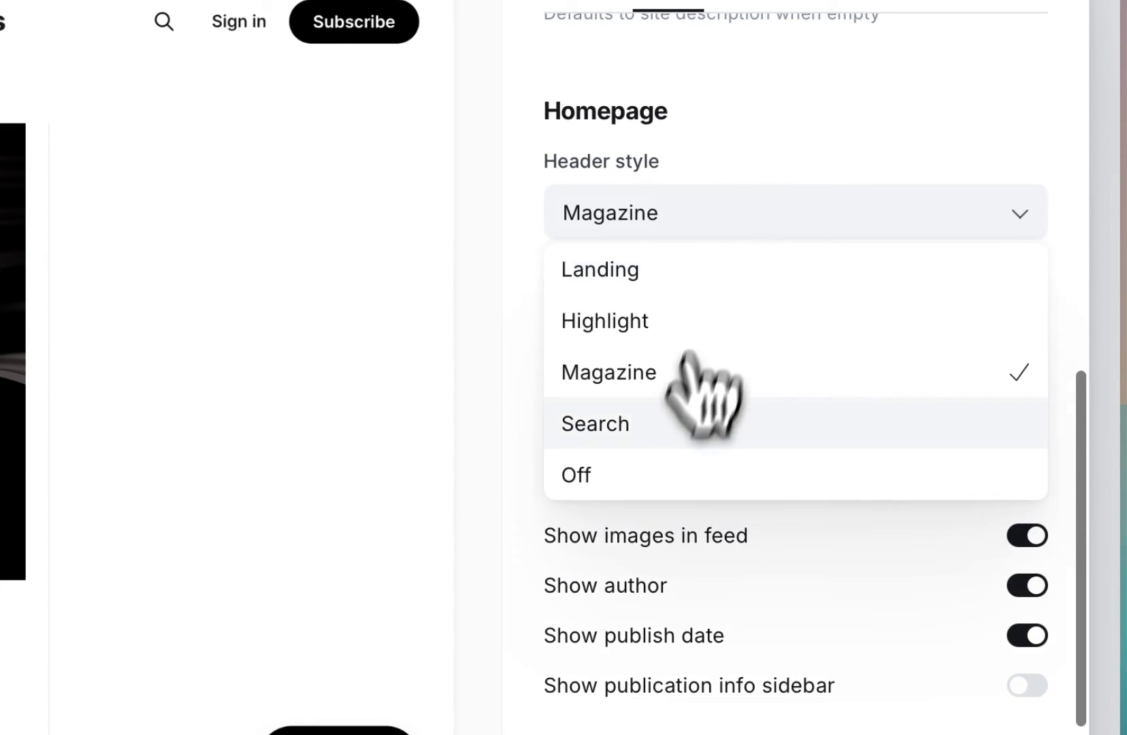
left_click(680, 423)
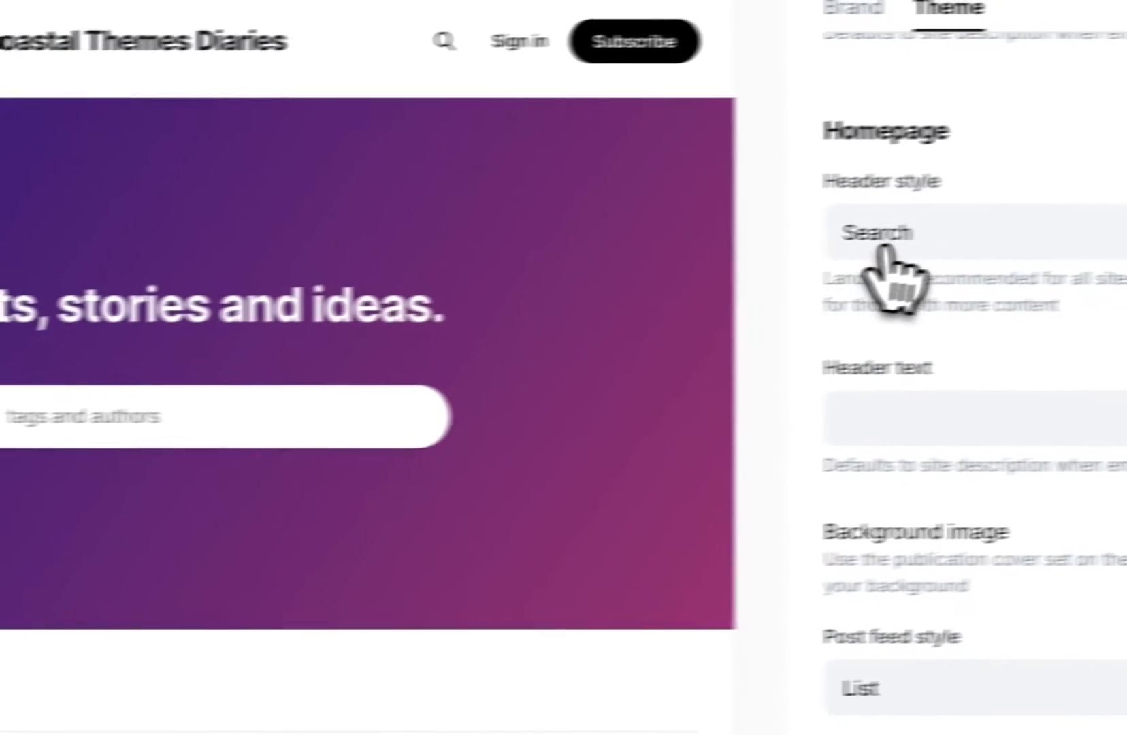
left_click(884, 248)
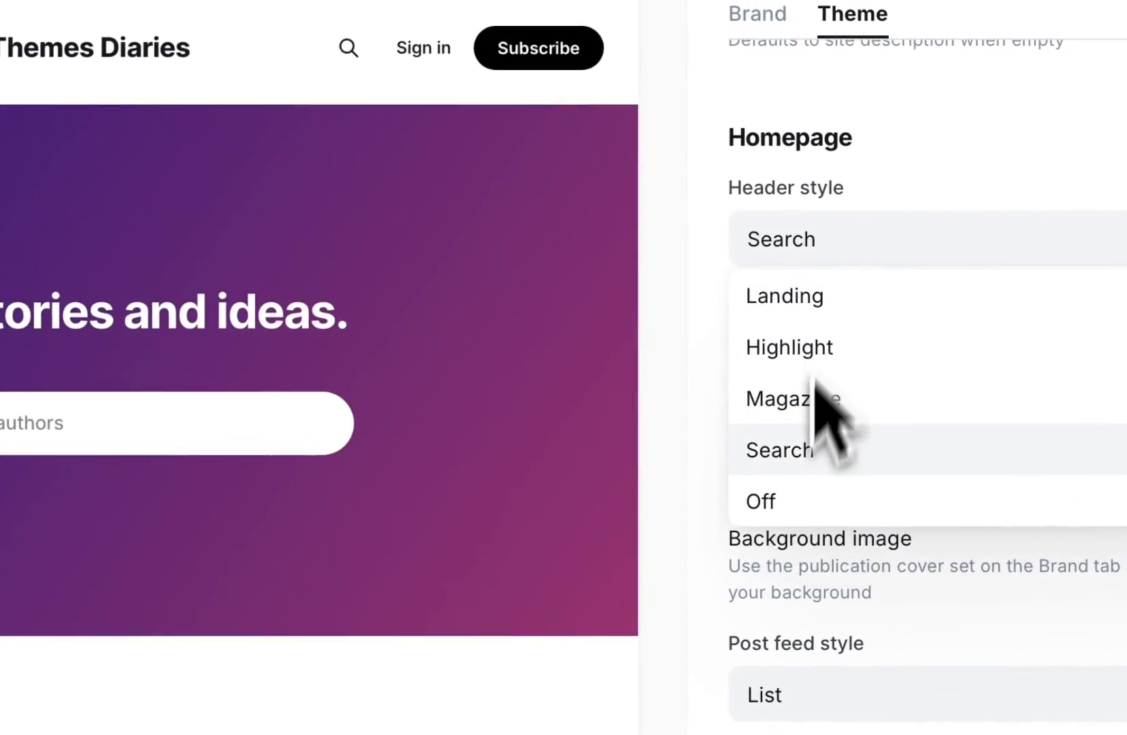
left_click(893, 488)
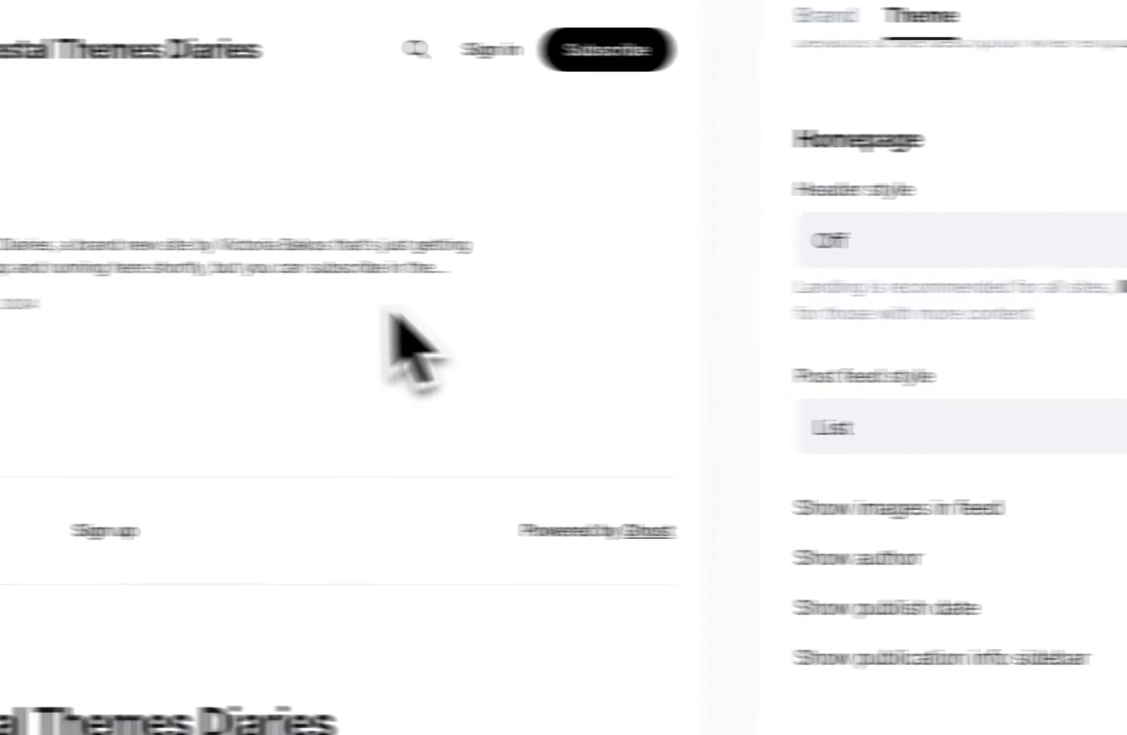
left_click(571, 297)
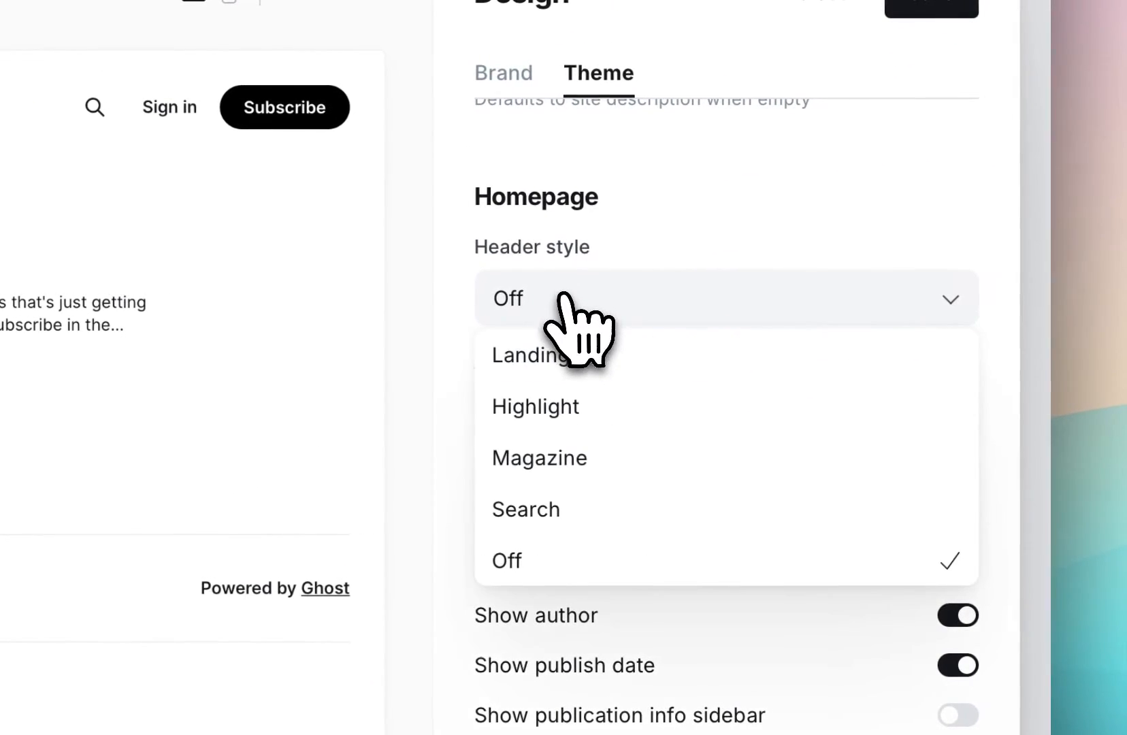
left_click(580, 354)
- Try the image and author display options for the post feed, leave them enabled and preview the post page
scroll(616, 495, "down", 1)
scroll(611, 497, "down", 6)
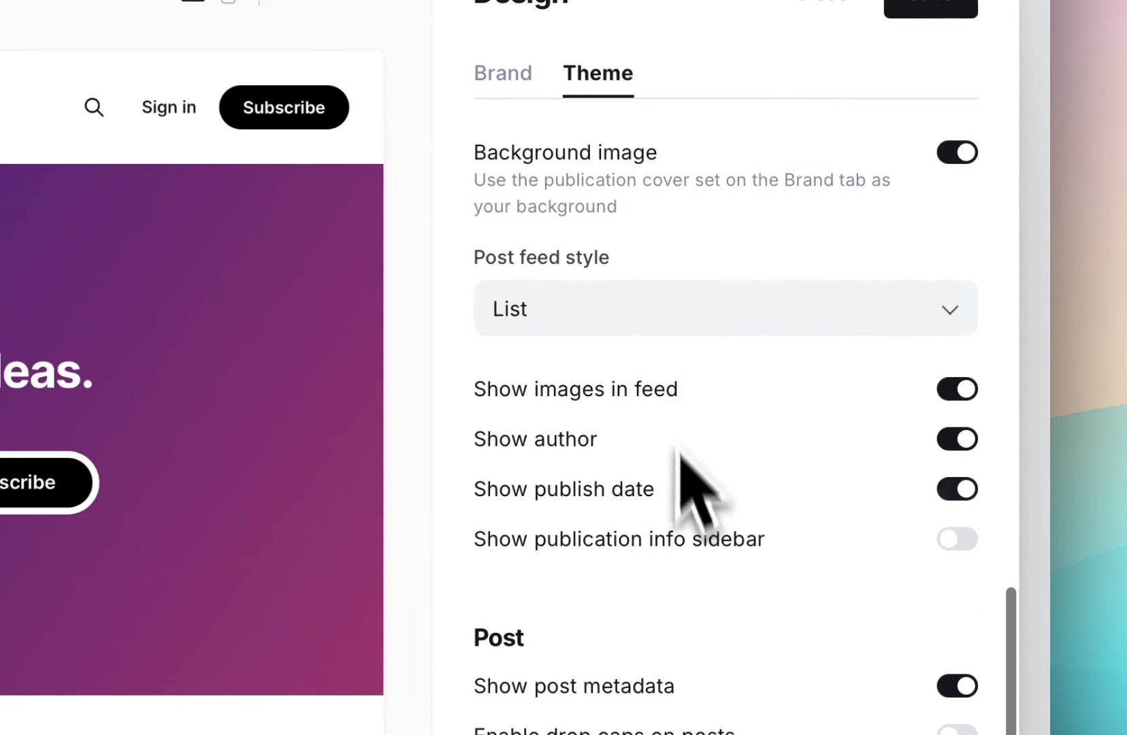
scroll(961, 325, "down", 3)
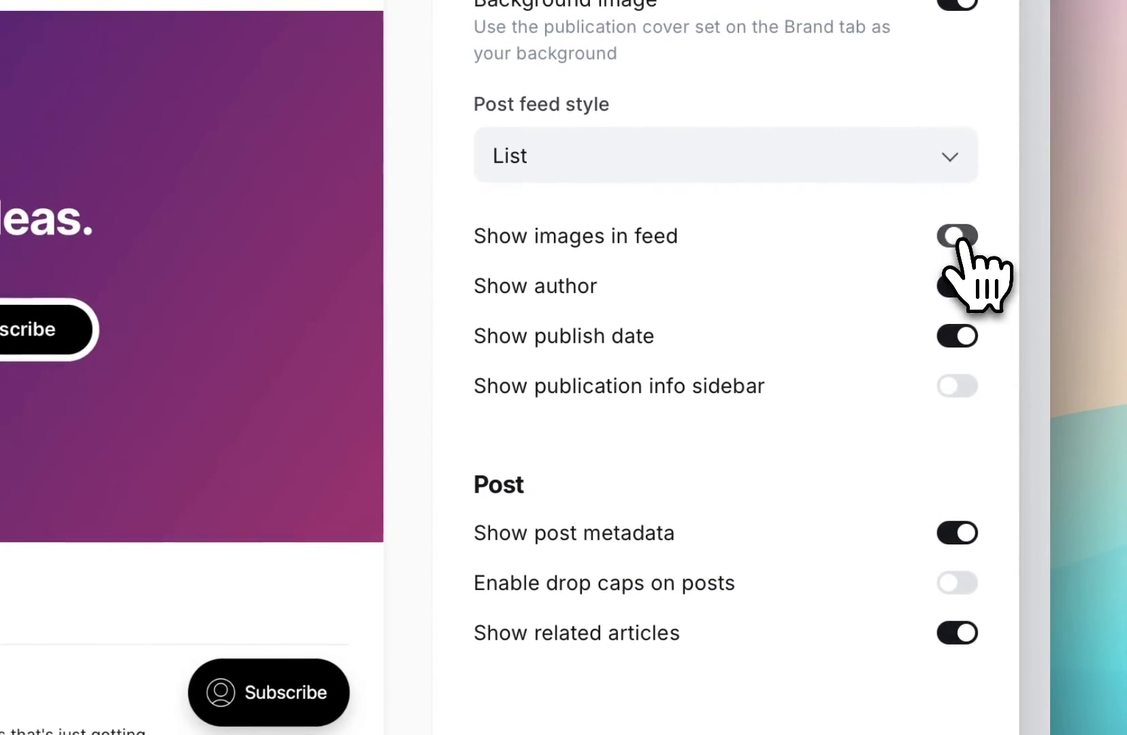
left_click(957, 286)
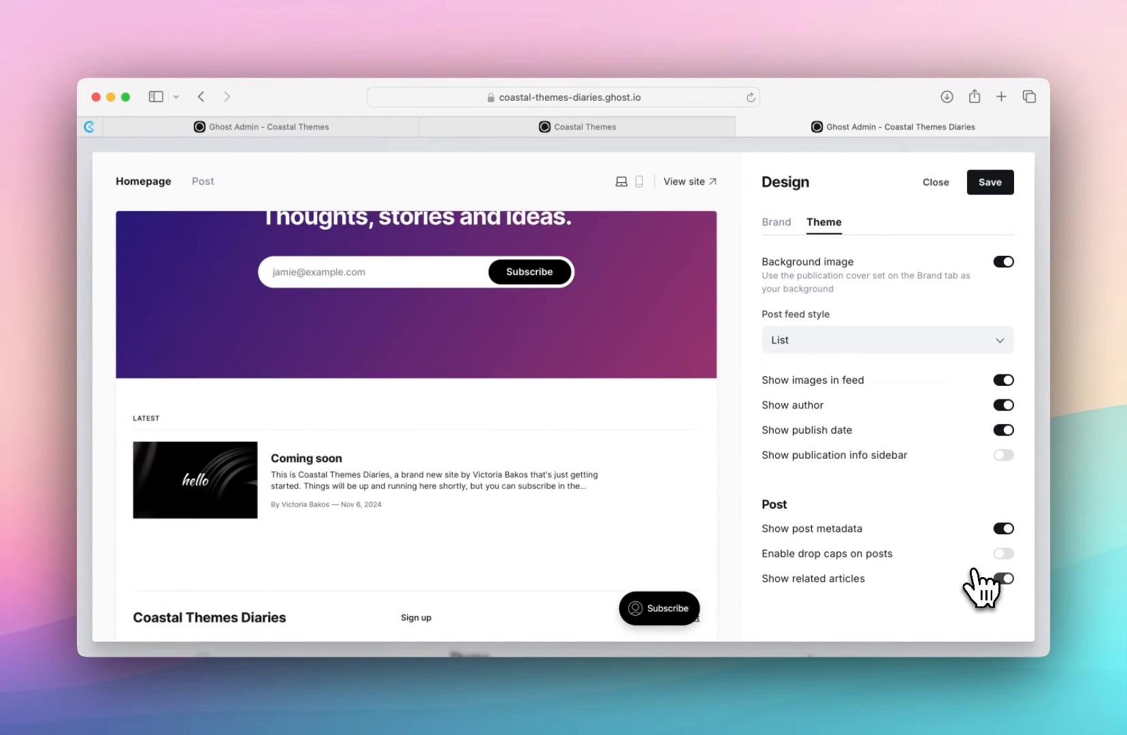
left_click(210, 183)
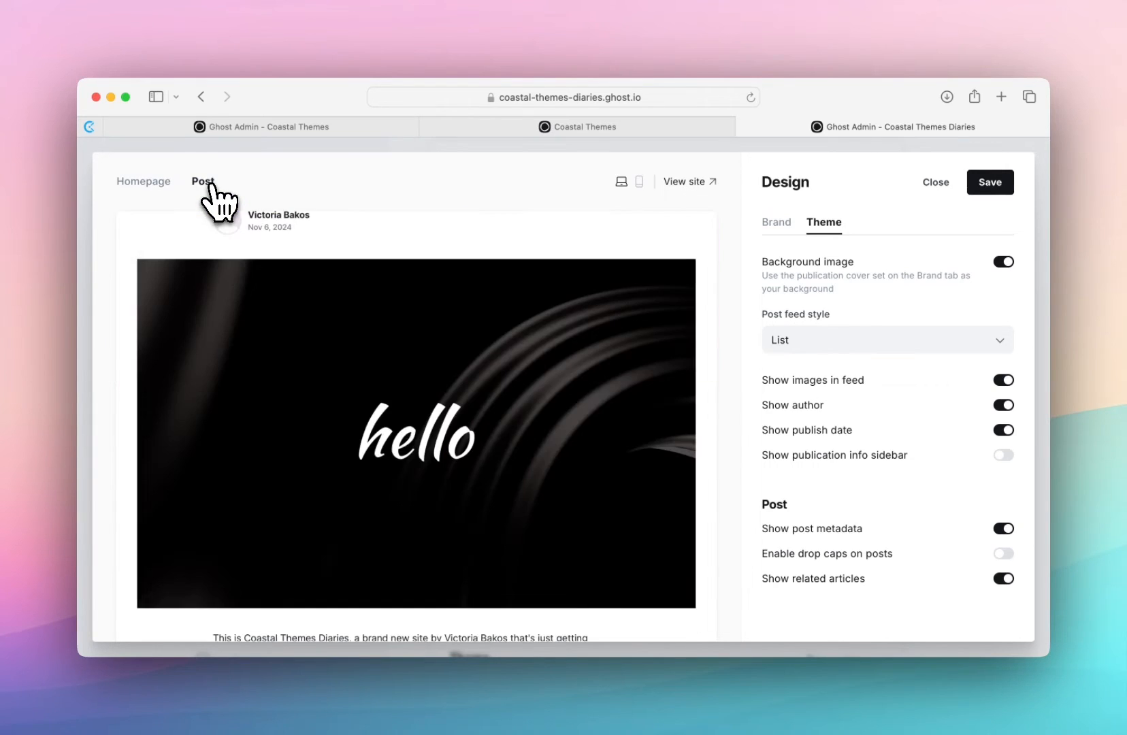
scroll(339, 409, "down", 10)
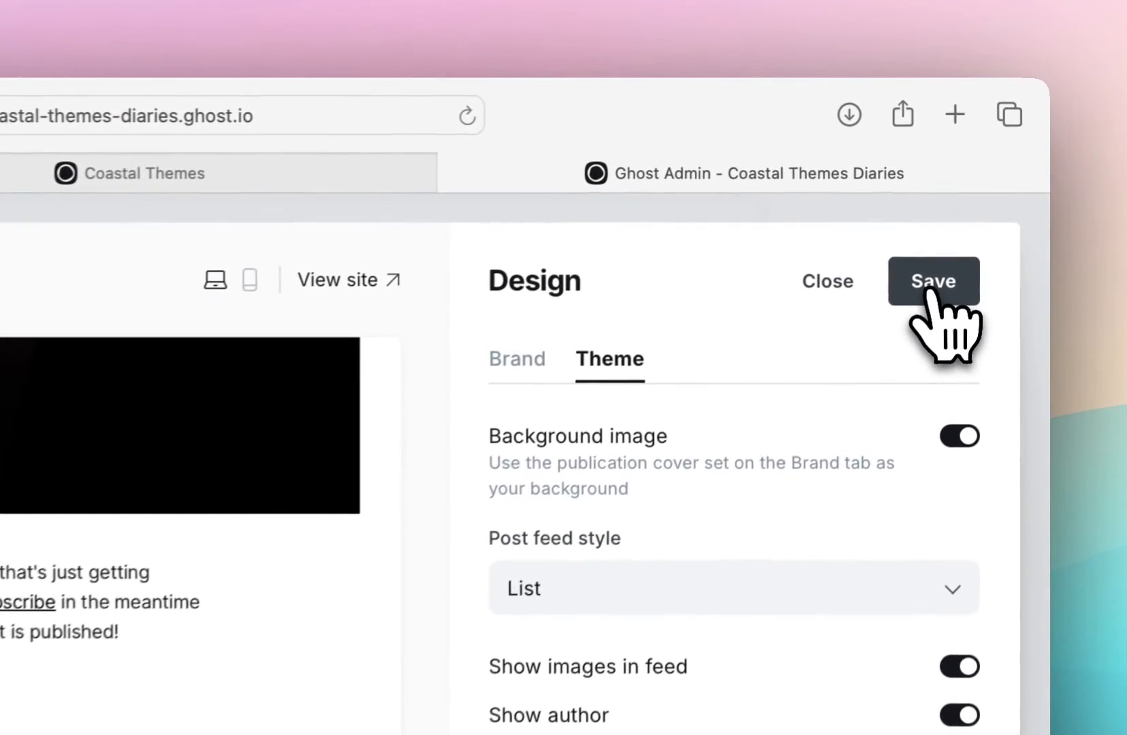
- Save the design settings from the brand section and close the design editor
left_click(776, 222)
left_click(947, 291)
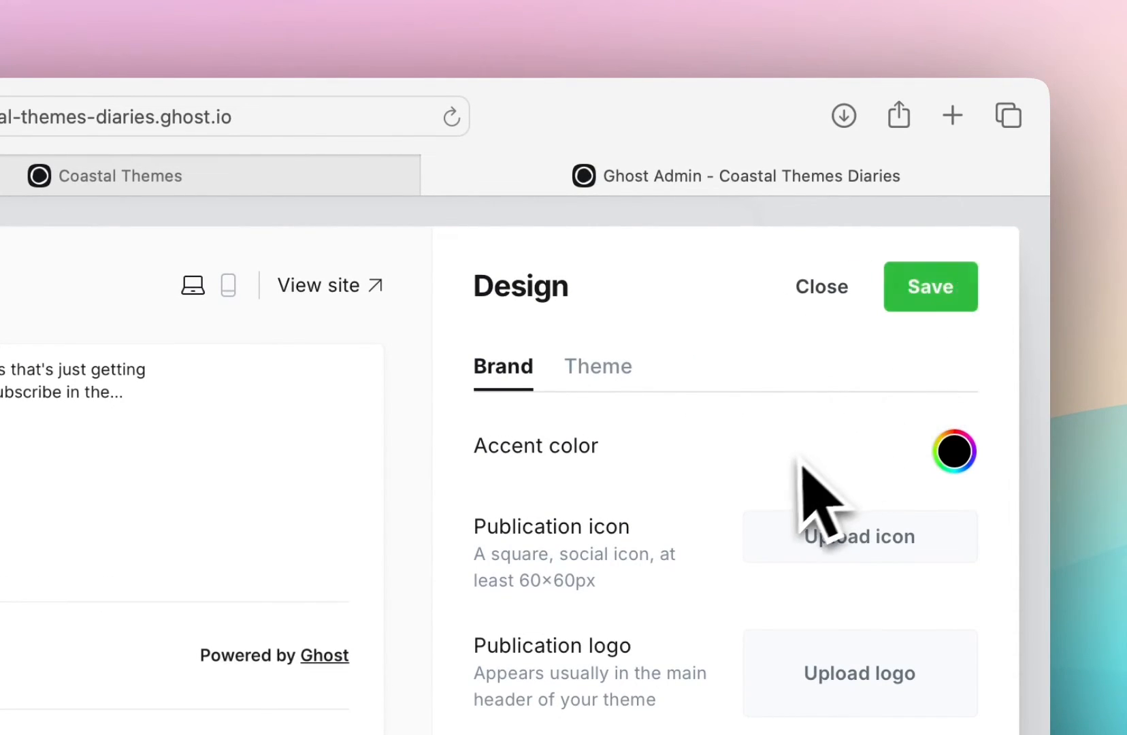
left_click(821, 290)
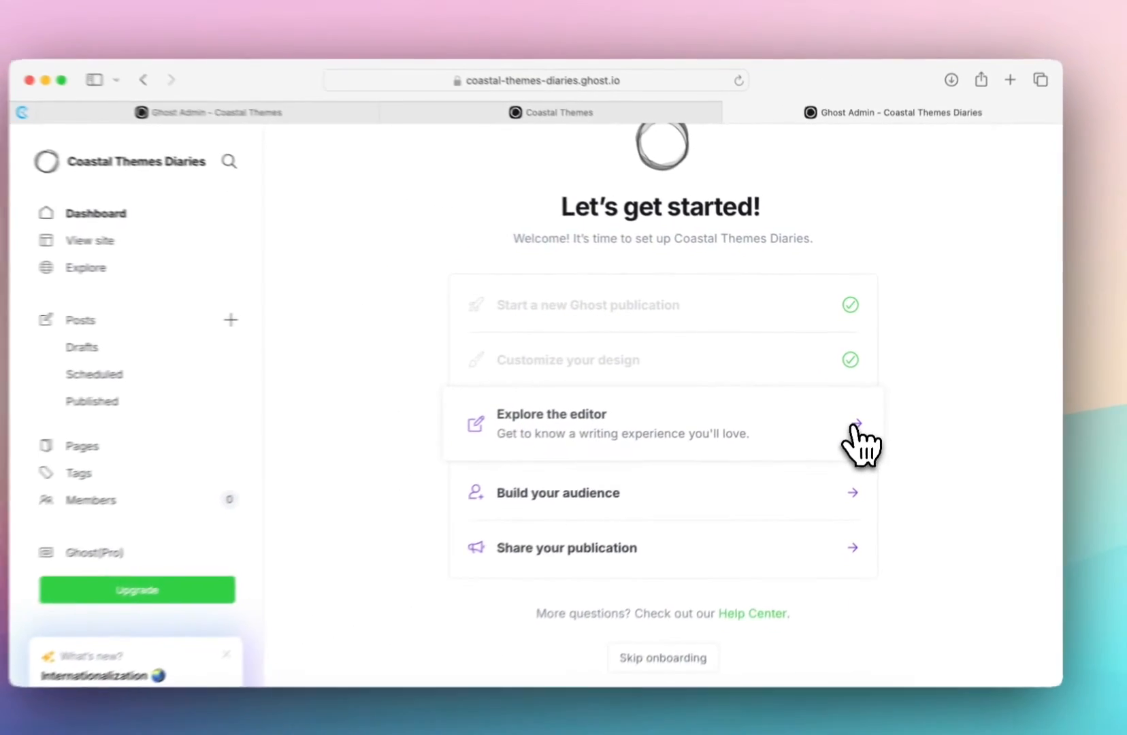
- Start a post from the setup checklist titled "This is my first post" with the body "This is some text for my first post."
left_click(824, 530)
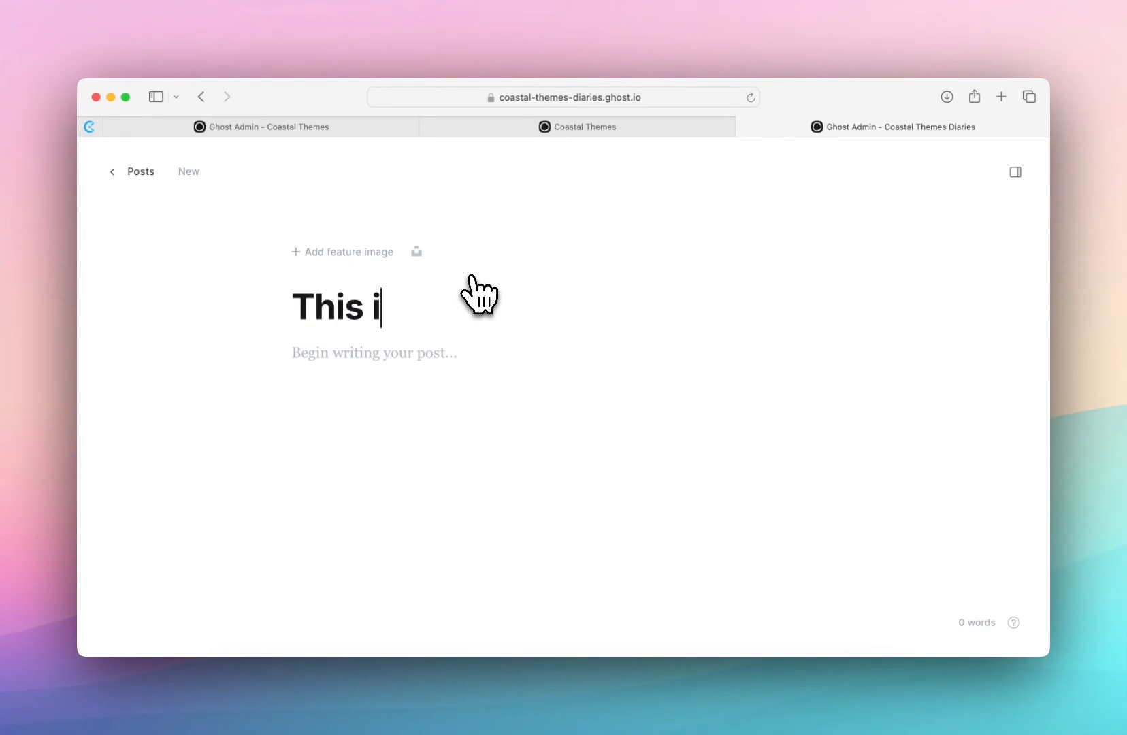
type("st post")
key("Return")
type("This is some text for my fi")
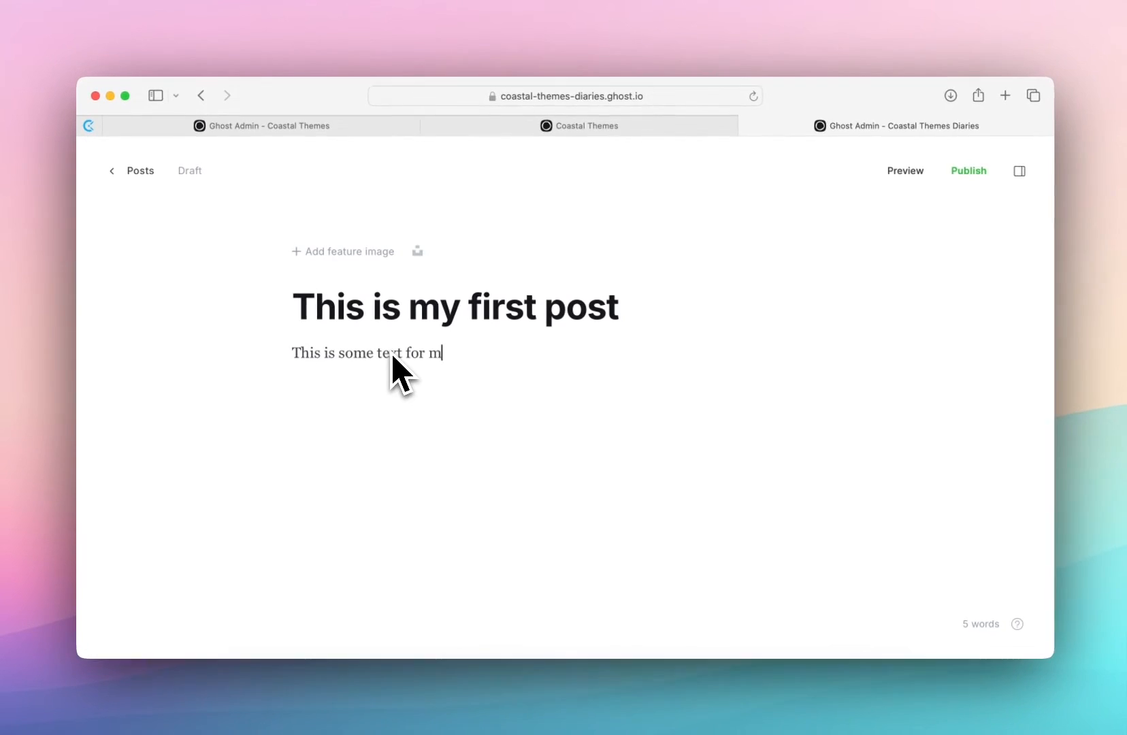
type("rst post.")
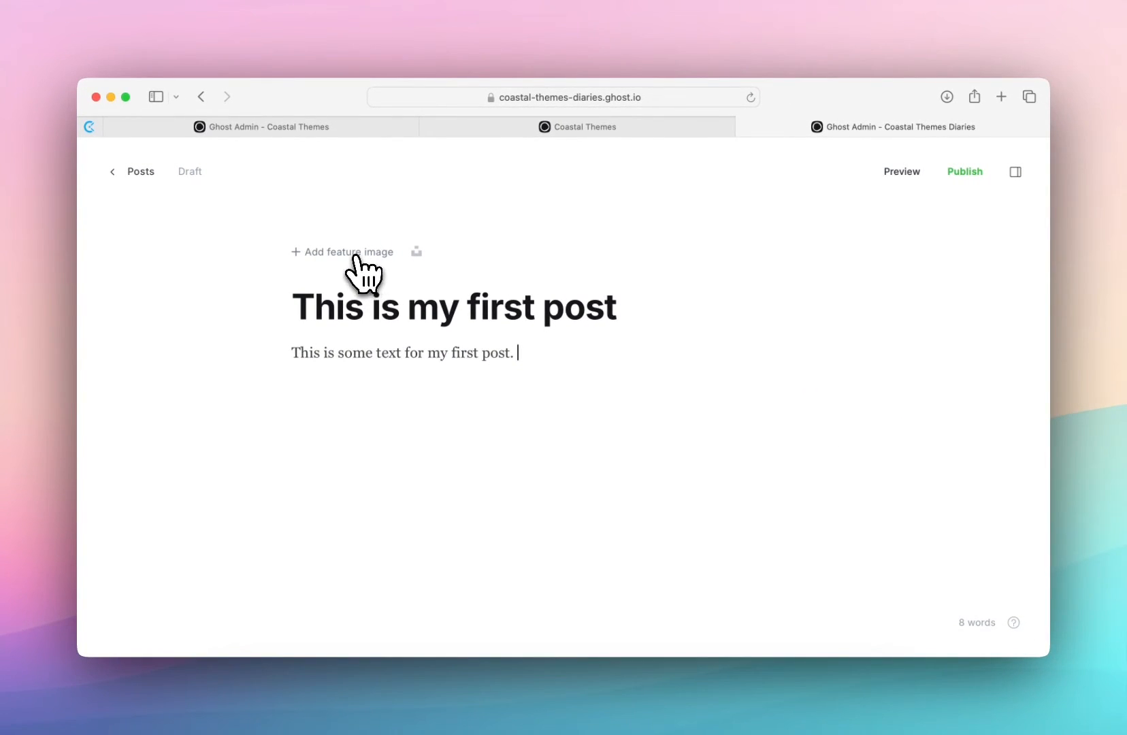
- Add the Unsplash photo of wooden trays with marshmallows, chocolate and skewers as the post's feature image
left_click(355, 256)
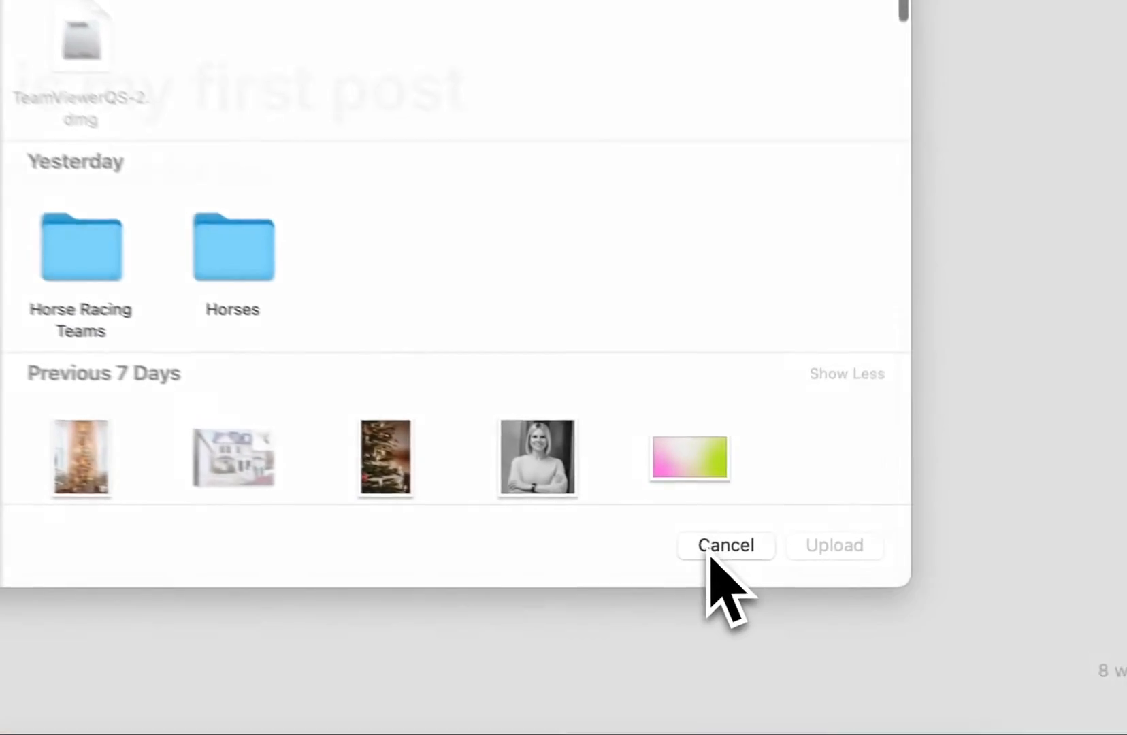
left_click(751, 556)
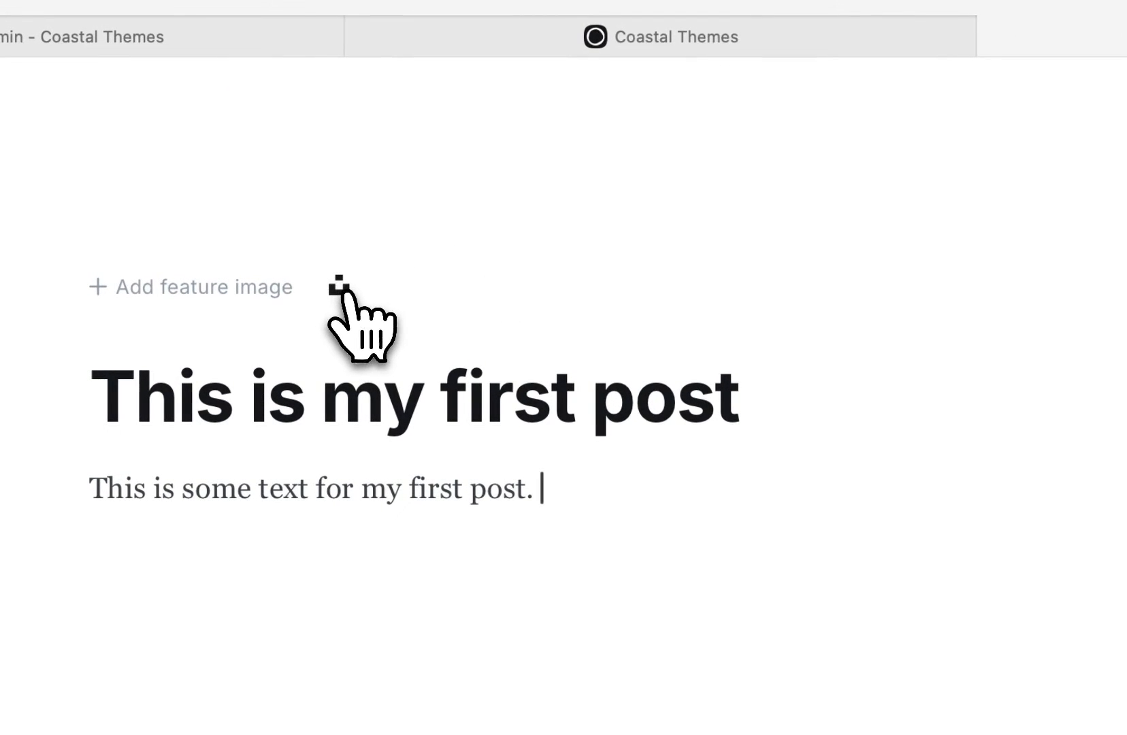
left_click(338, 286)
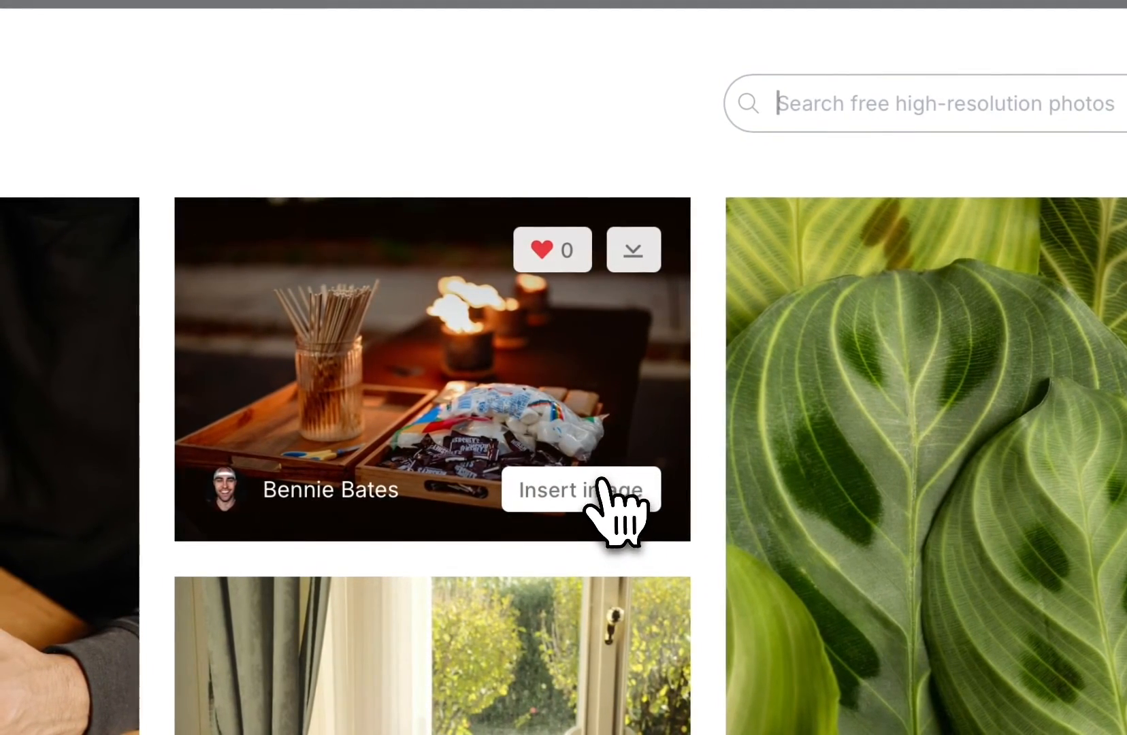
left_click(603, 484)
- Replace the post title with "How to make killer smores."
scroll(446, 436, "down", 5)
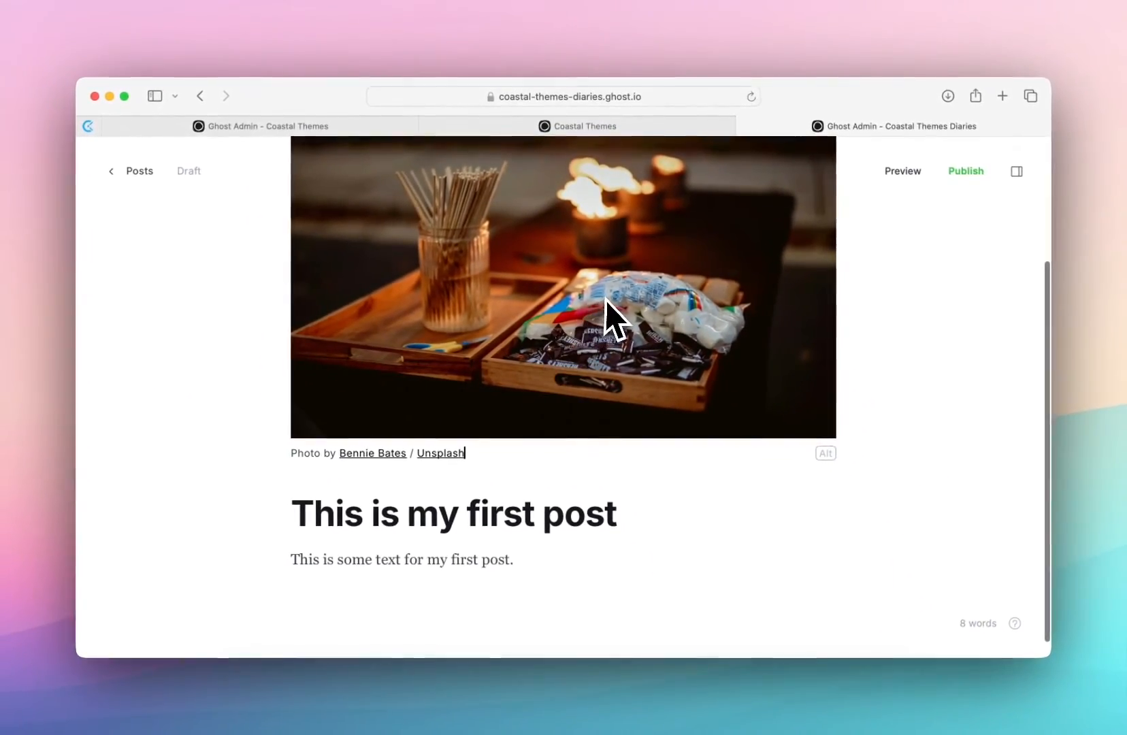
triple_click(560, 518)
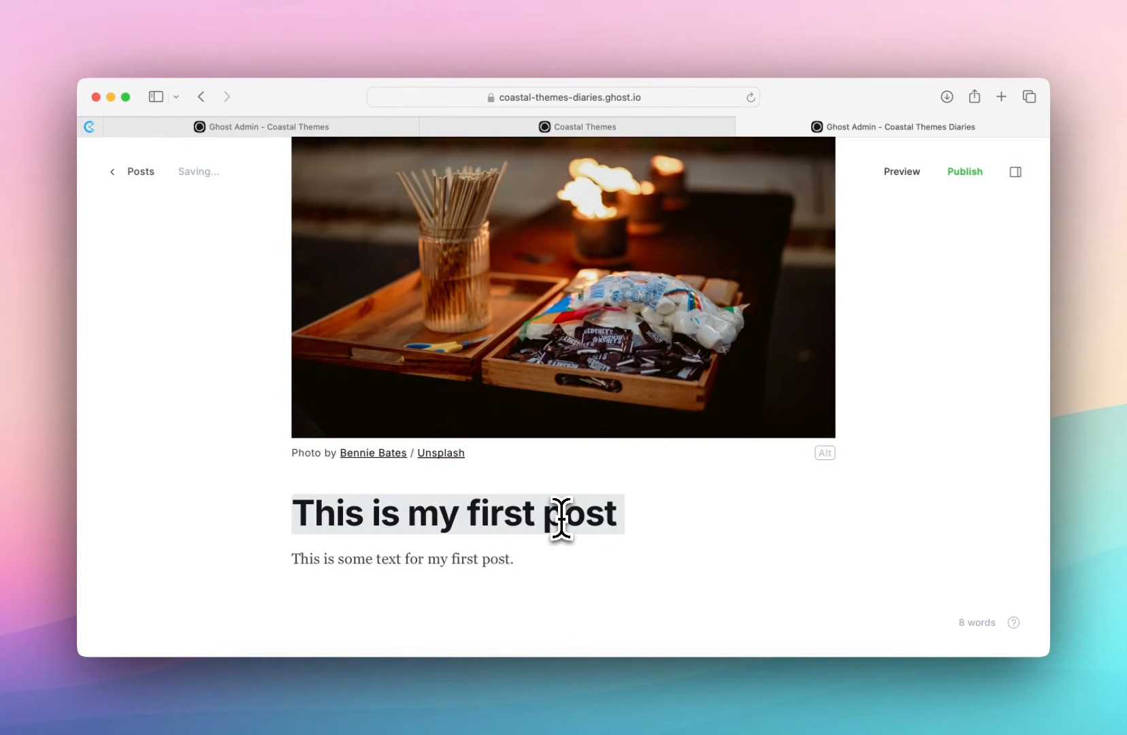
type("How to make ")
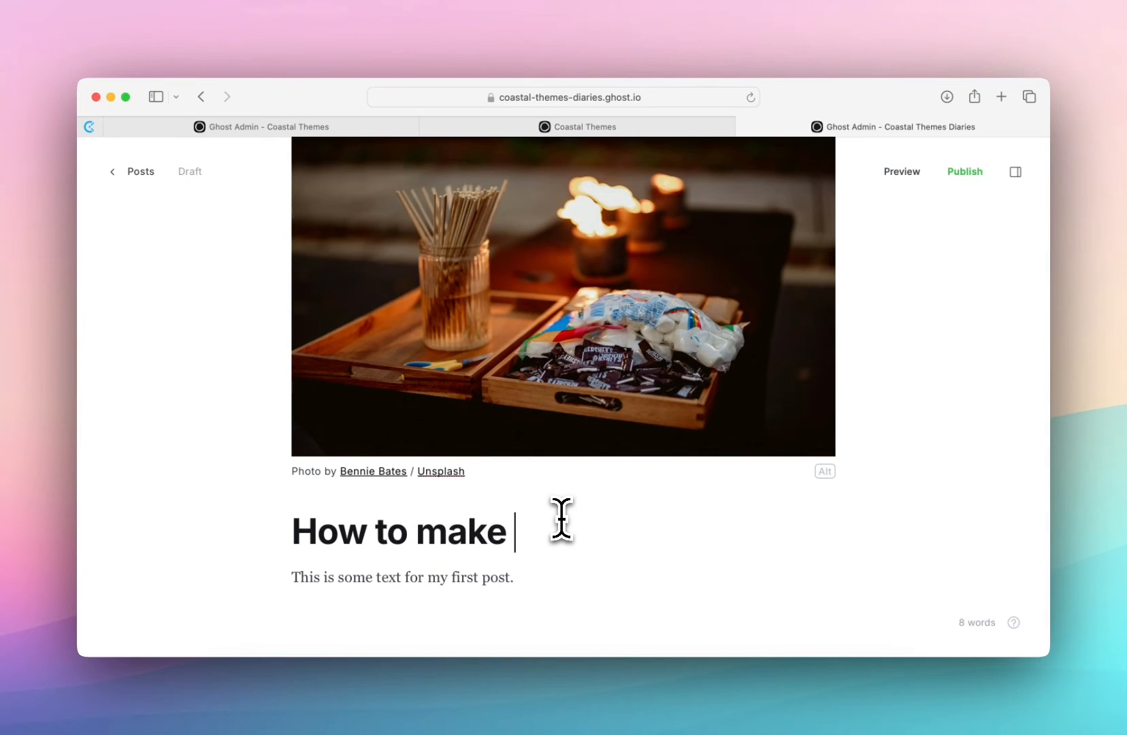
type("killer smores.")
scroll(722, 513, "down", 1)
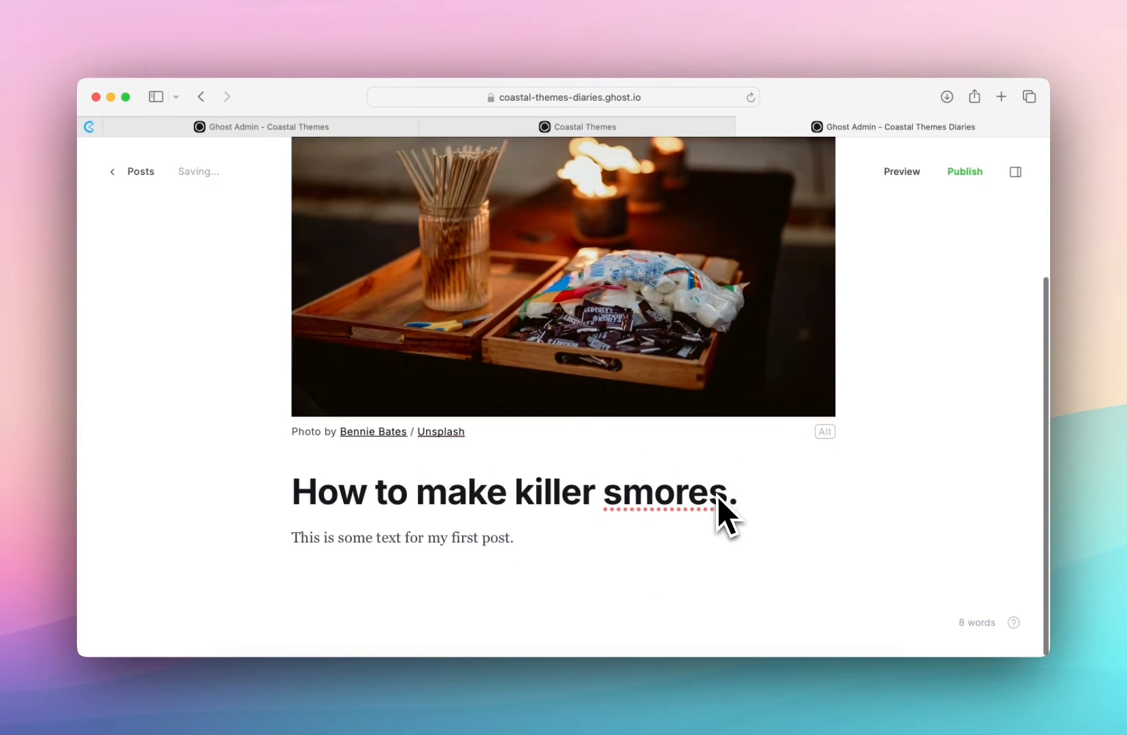
scroll(722, 513, "up", 3)
- Publish the post right now without sending it as a newsletter, and dismiss the confirmation
left_click(967, 174)
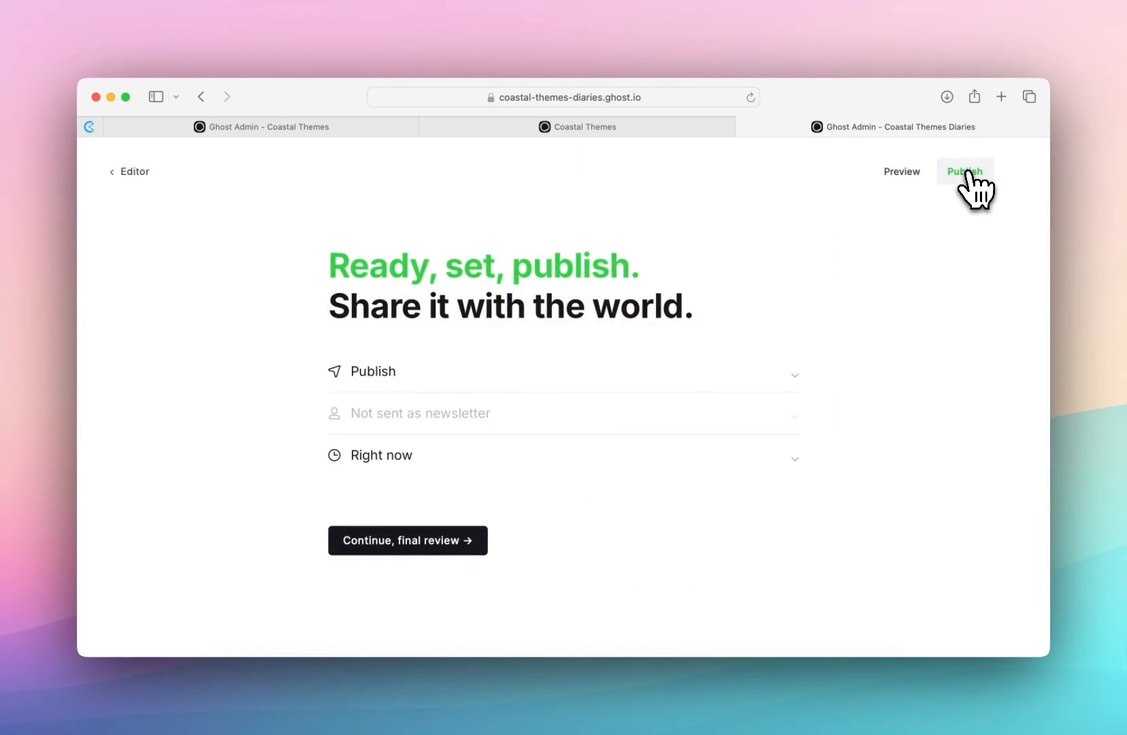
left_click(430, 548)
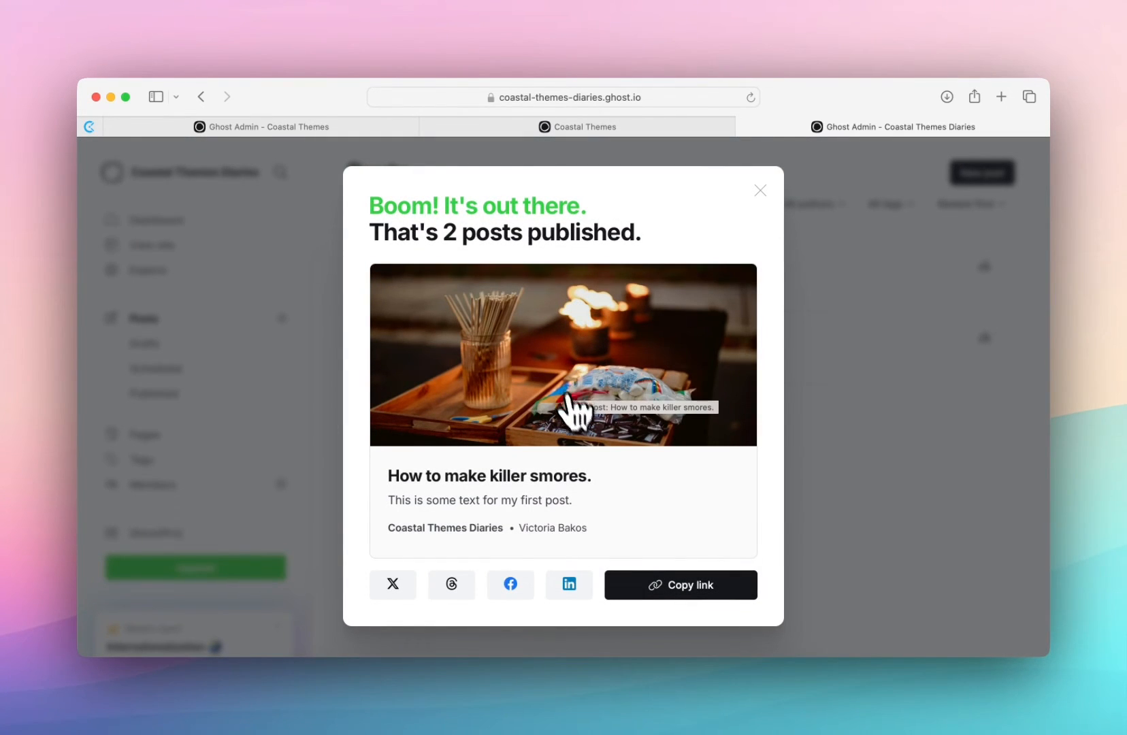
left_click(760, 189)
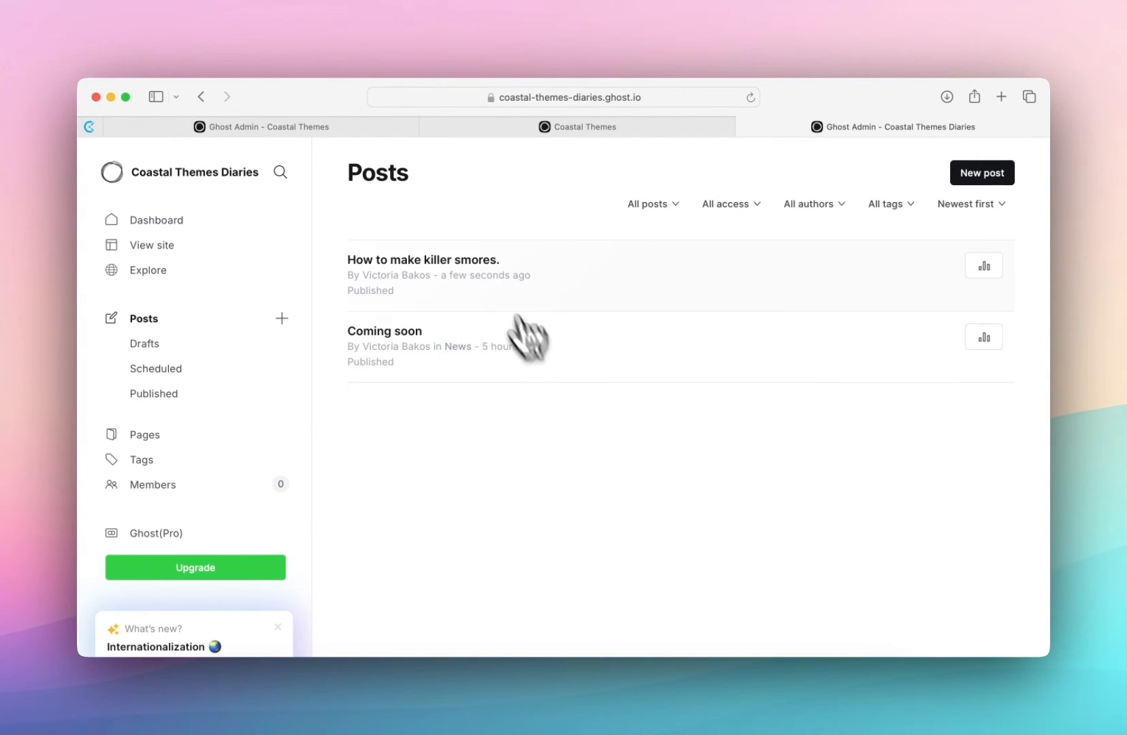
- Open the audience-building task from the dashboard's setup checklist and add yourself as a test member
left_click(162, 218)
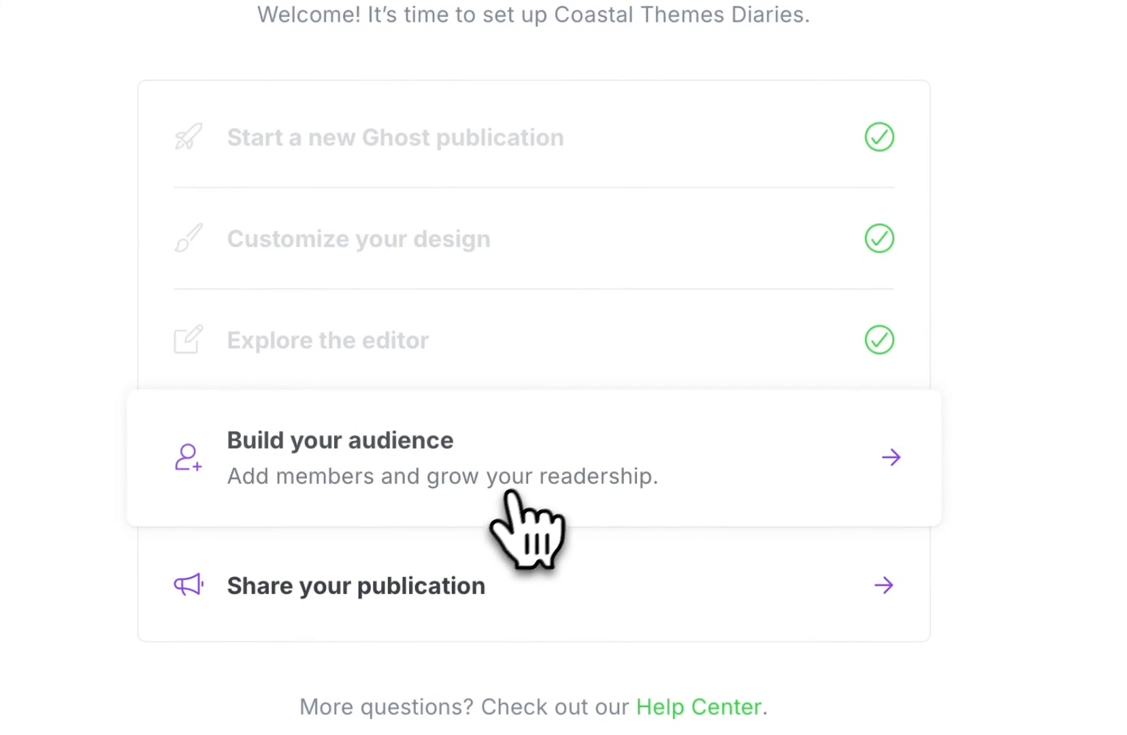
left_click(679, 447)
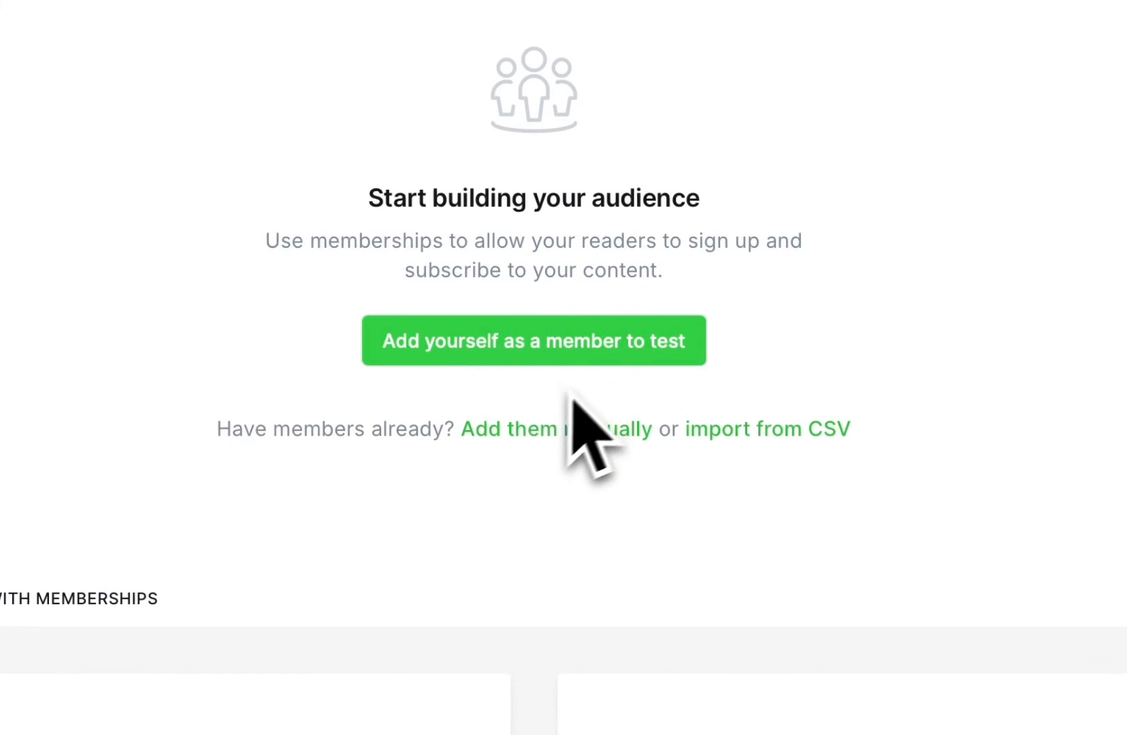
scroll(570, 402, "down", 5)
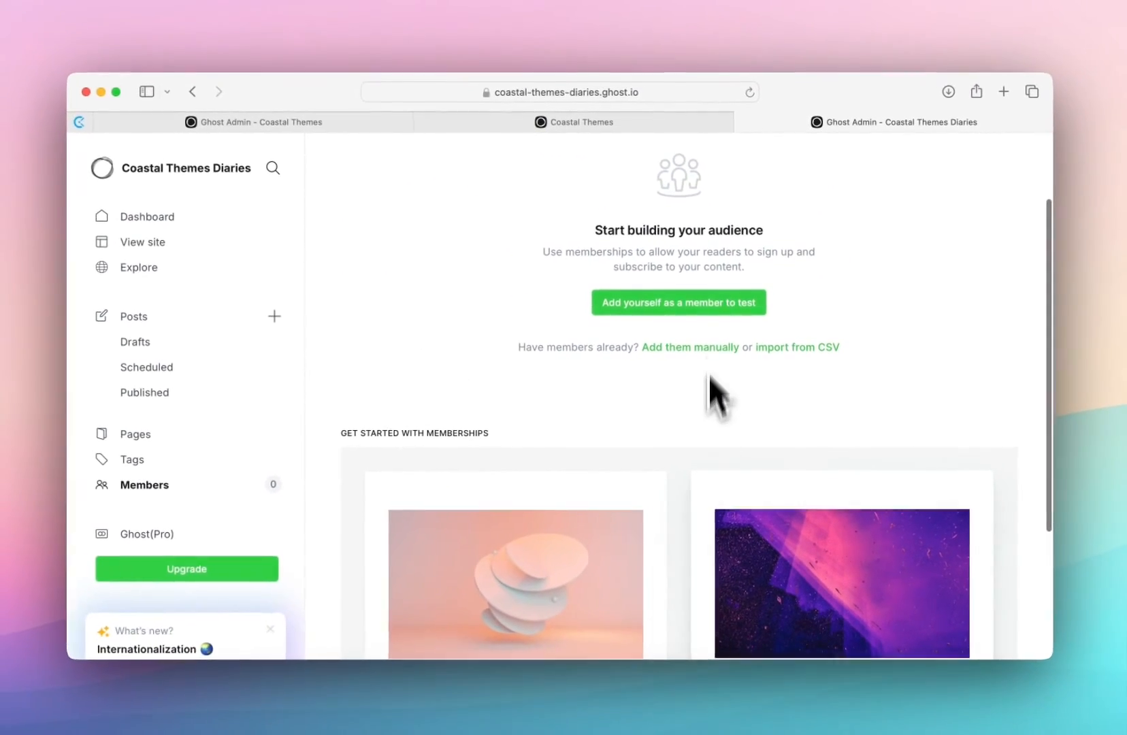
scroll(707, 320, "up", 2)
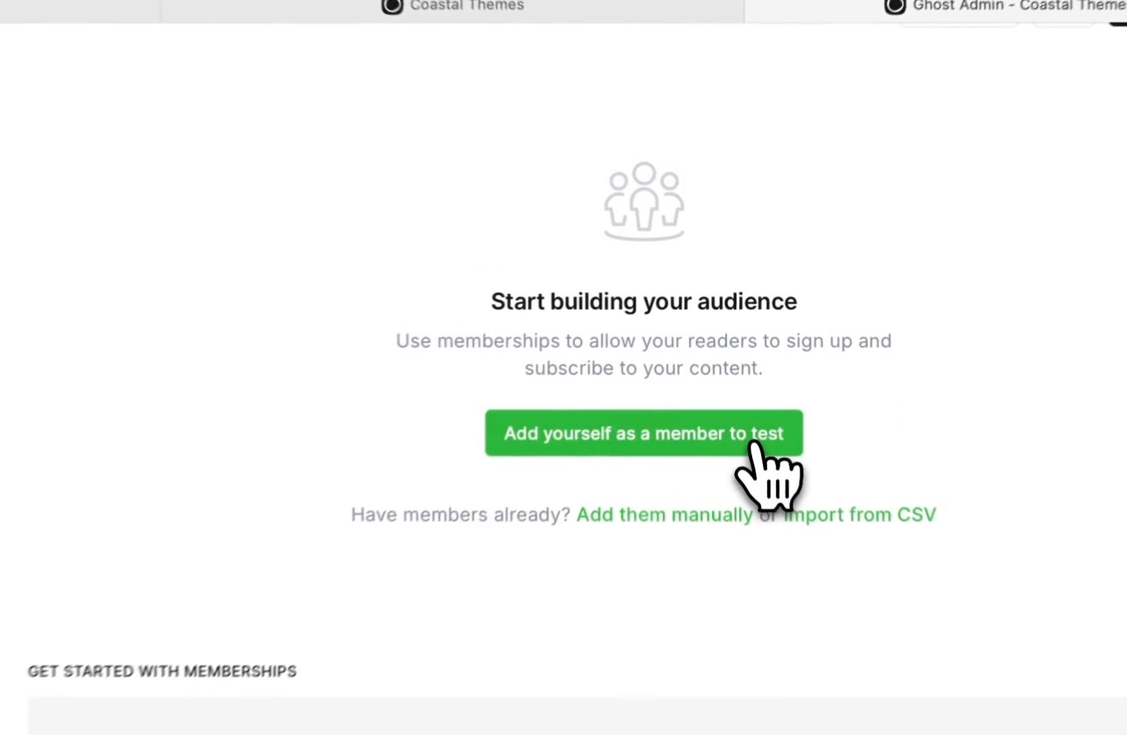
left_click(738, 368)
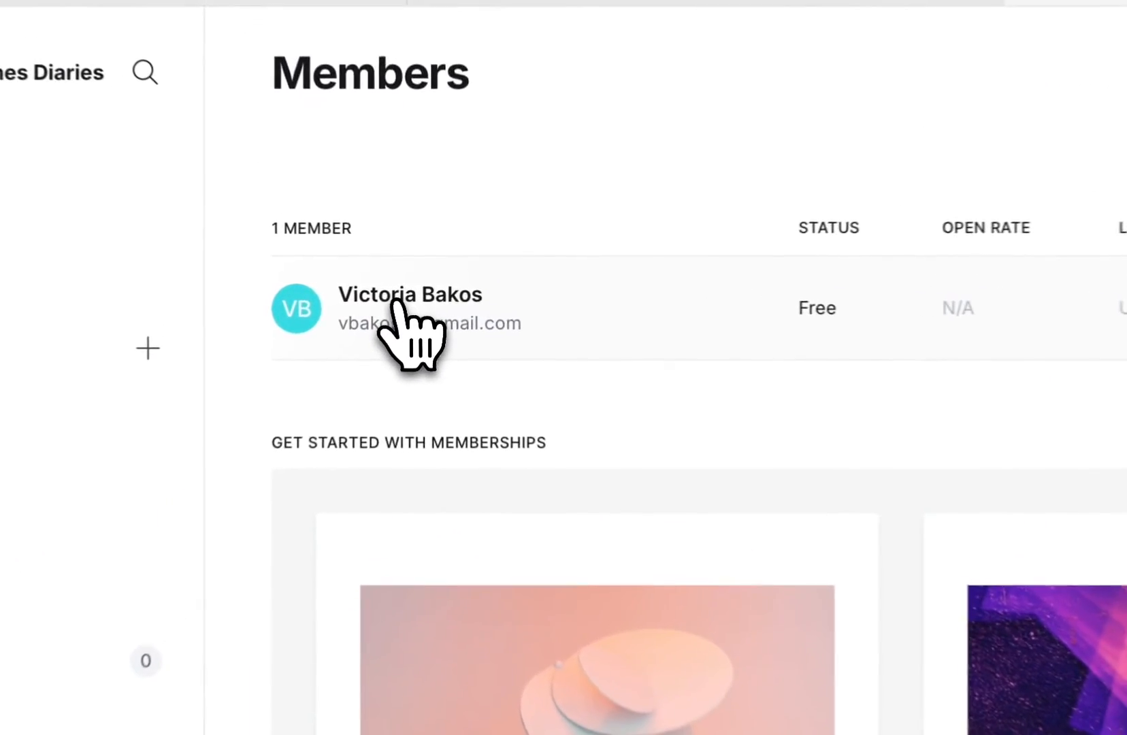
- Open the test member's details and examine the name, email and label fields
left_click(413, 294)
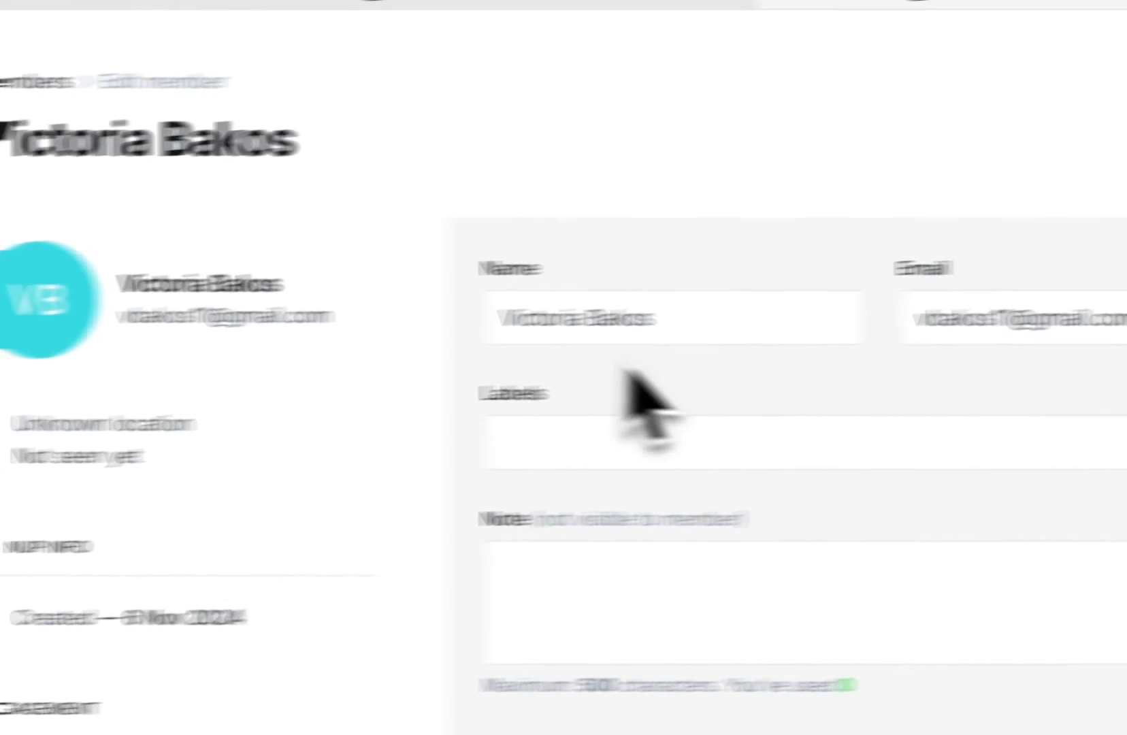
left_click(470, 333)
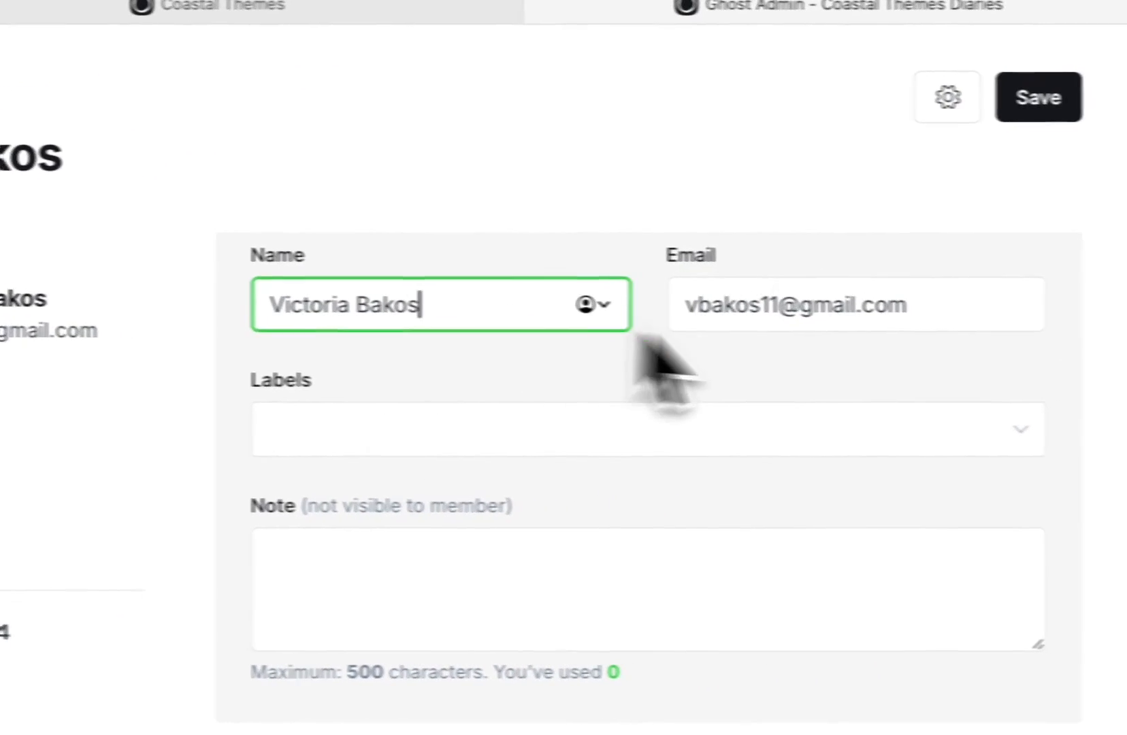
left_click(970, 339)
left_click(318, 427)
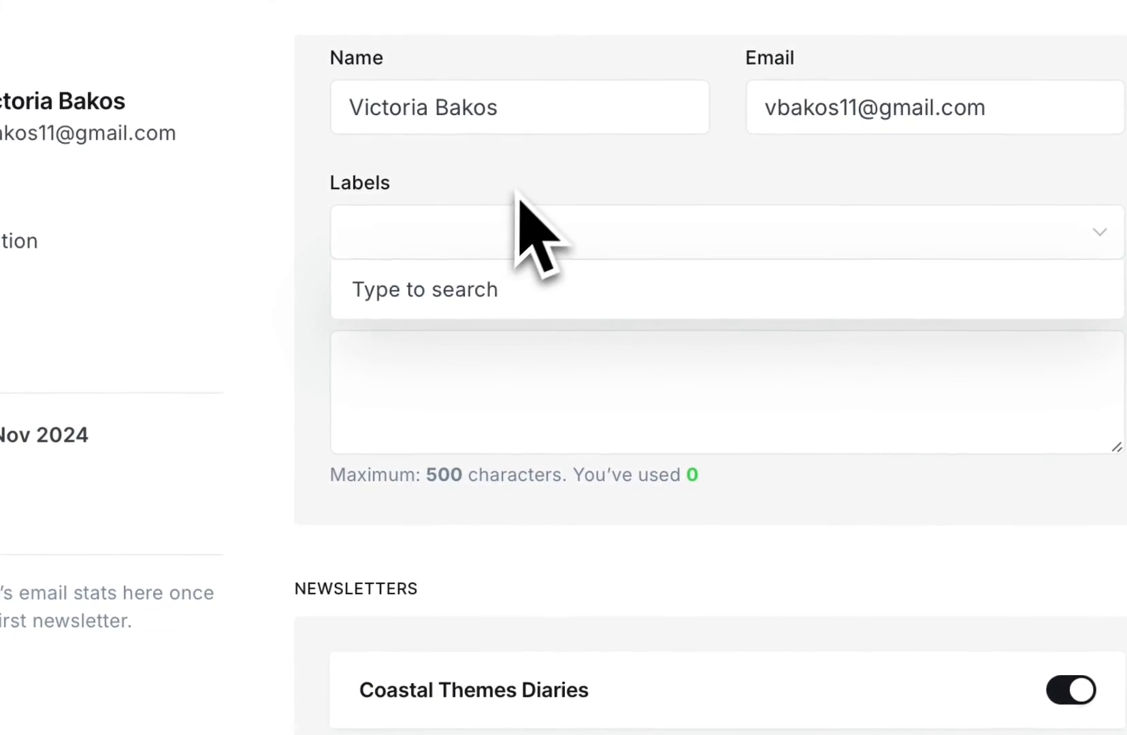
left_click(350, 381)
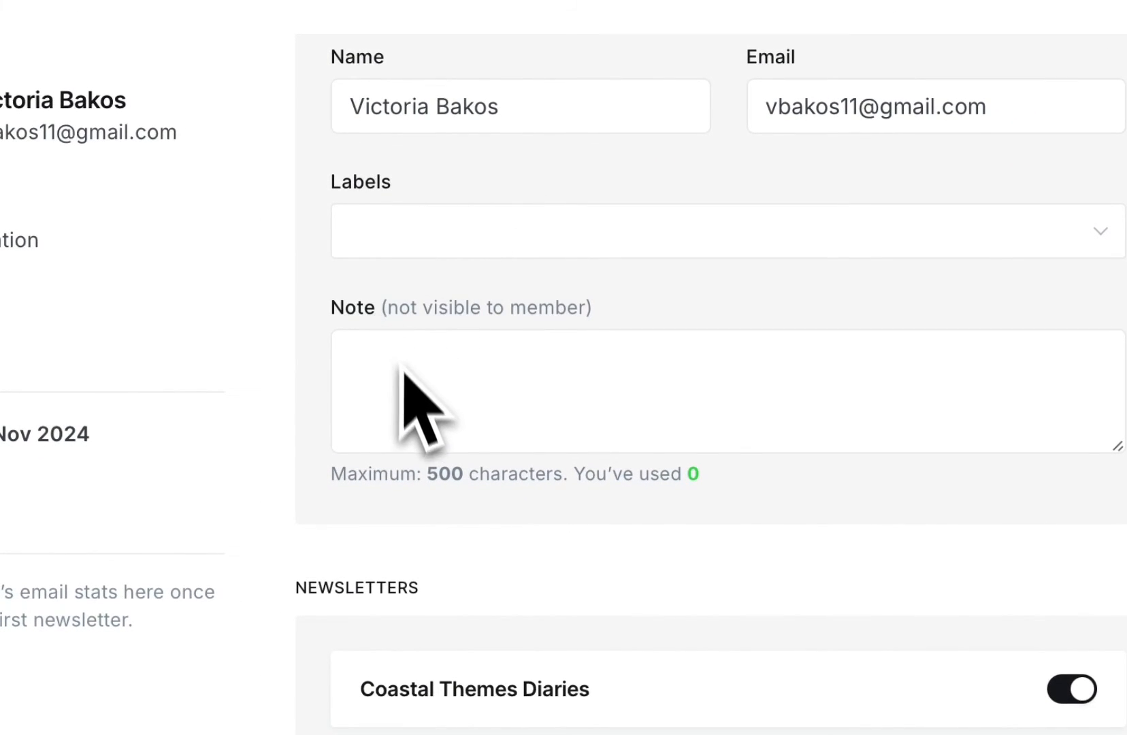
- Enter "we want to blacklist this user." as the member's internal note
scroll(401, 381, "down", 1)
scroll(442, 359, "down", 1)
left_click(467, 238)
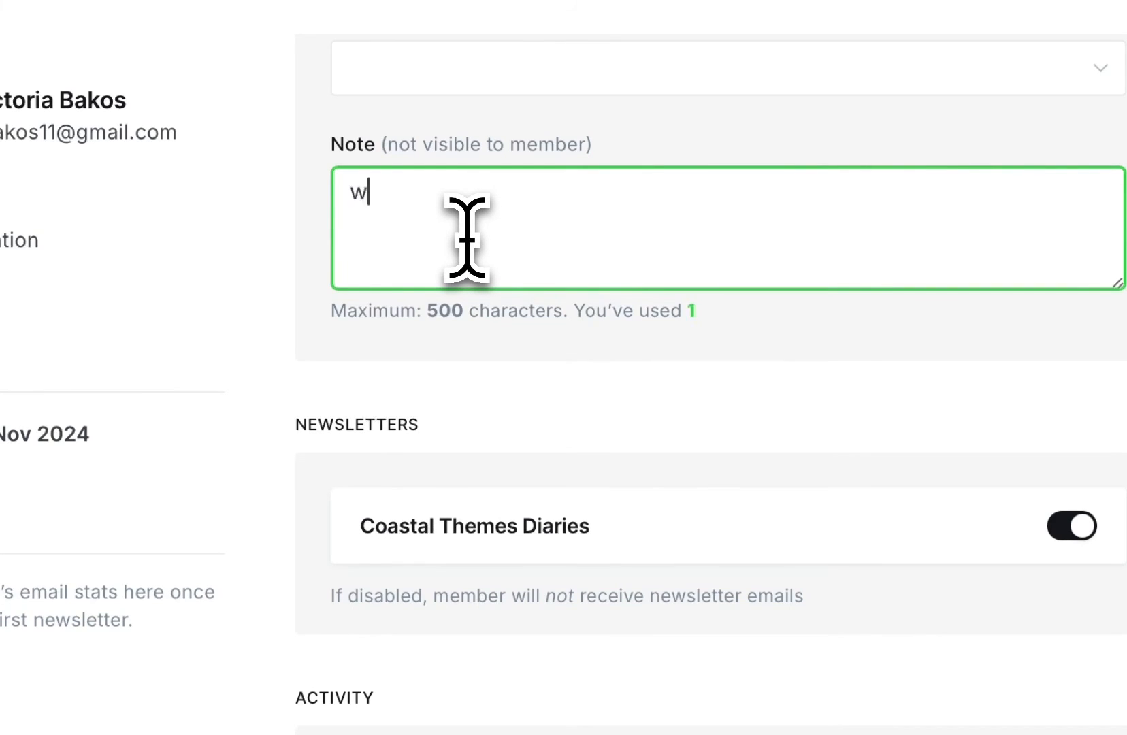
scroll(467, 238, "down", 4)
scroll(466, 239, "up", 5)
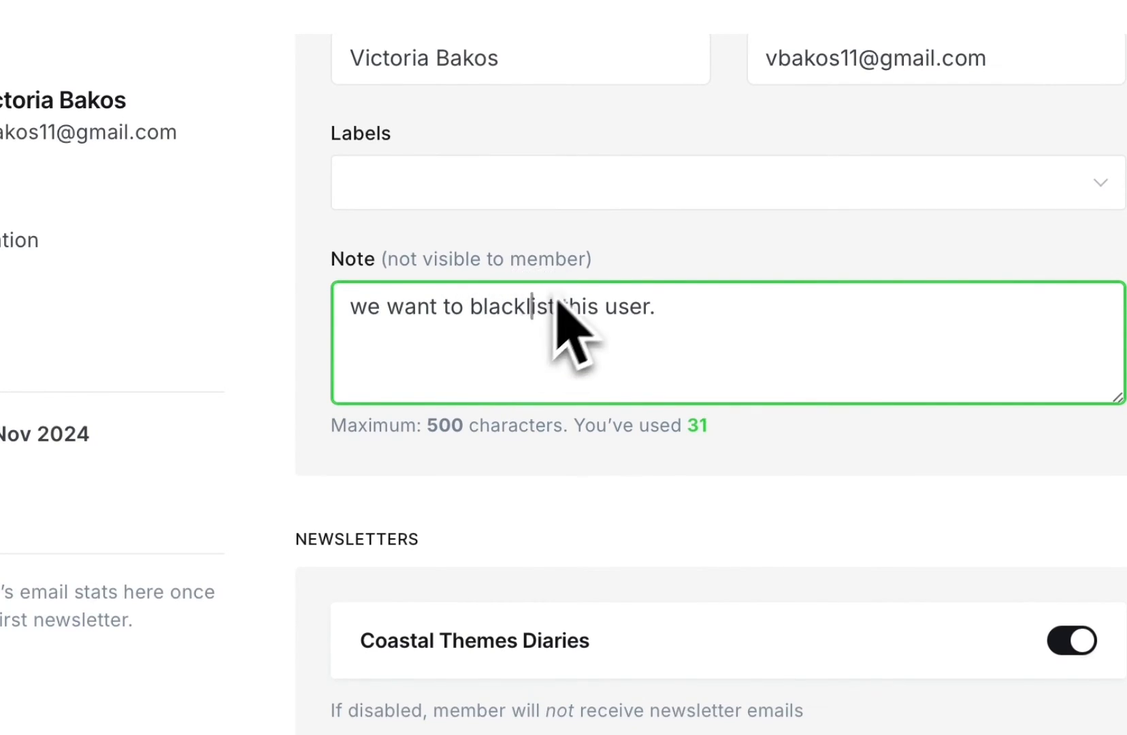
- Replace the member's internal note with "VVIP"
left_click(762, 306)
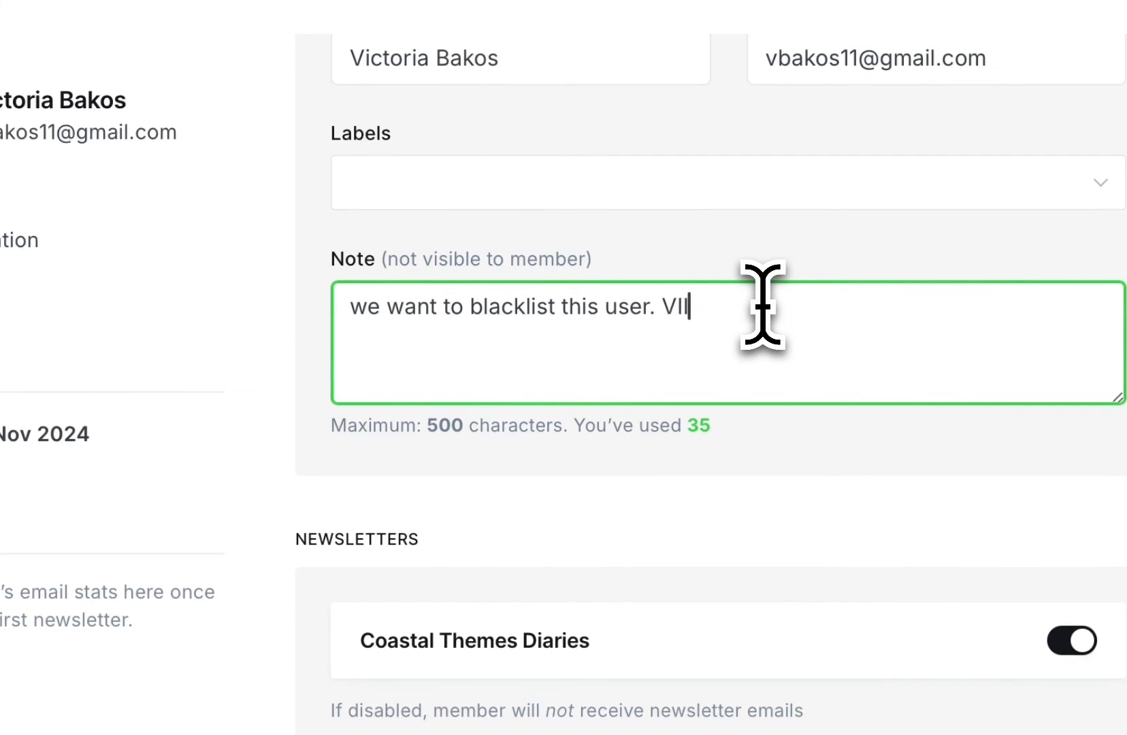
left_click(708, 285)
left_click(656, 310)
left_click_drag(657, 310, 301, 352)
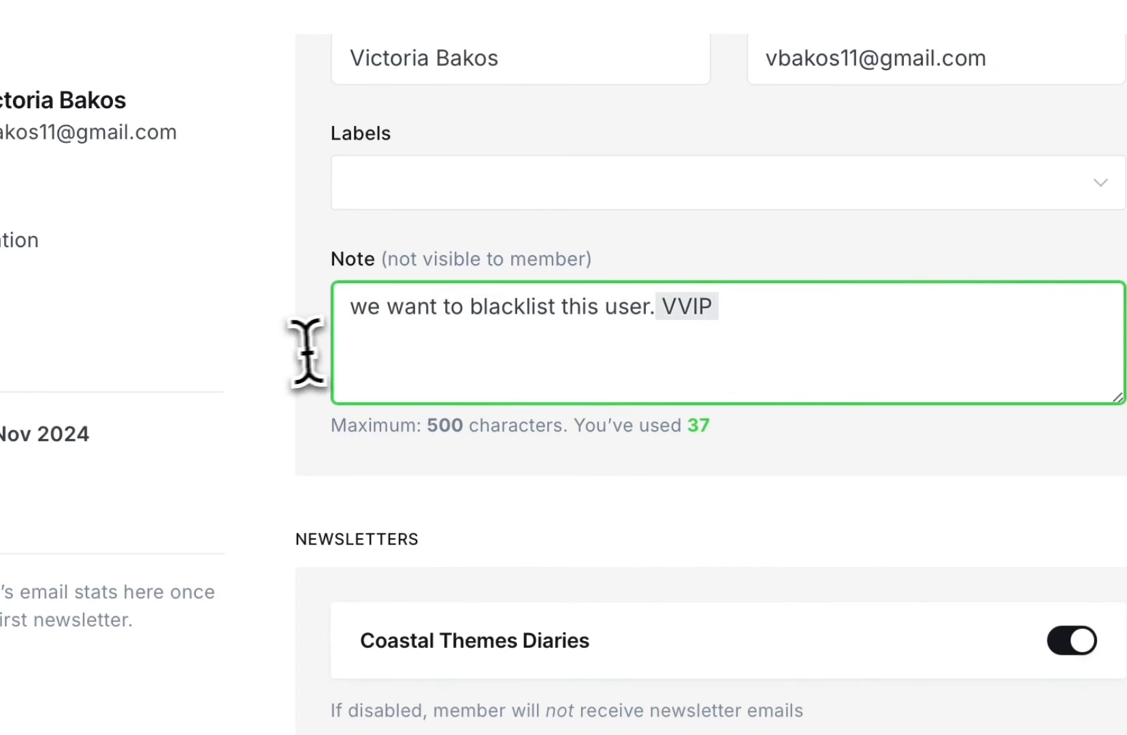
key("BackSpace")
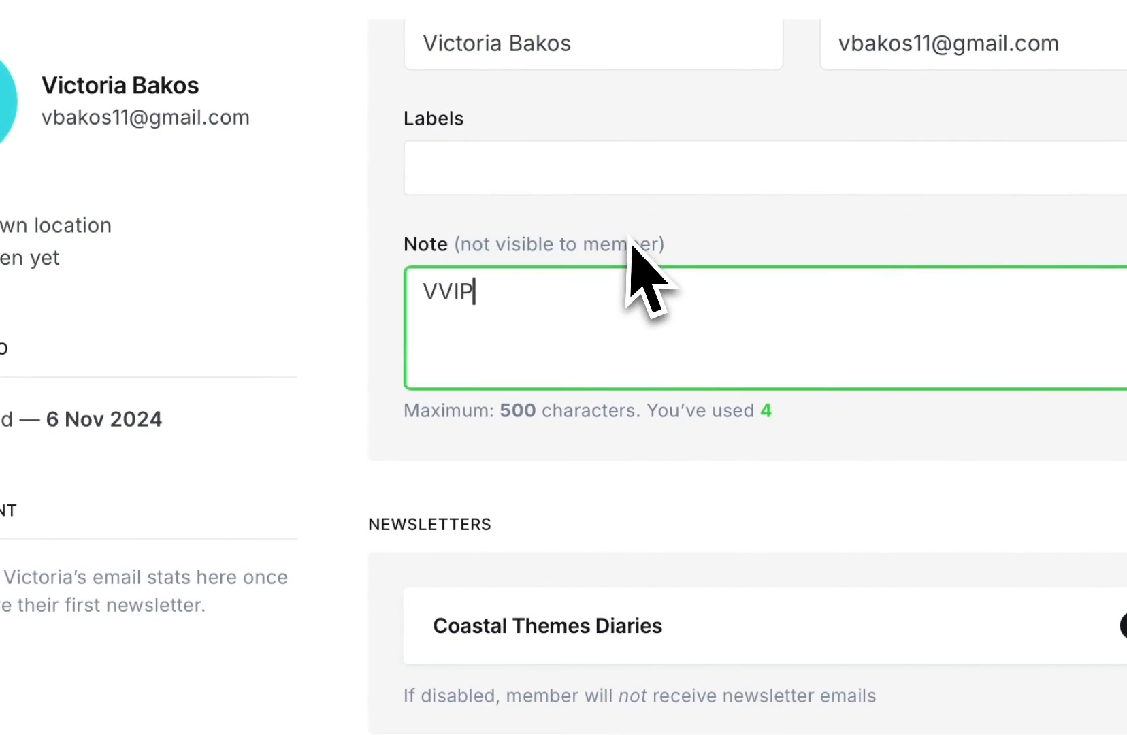
- Save the member with the Coastal Themes Diaries newsletter enabled, and return to the members list
scroll(669, 528, "down", 3)
scroll(747, 477, "down", 3)
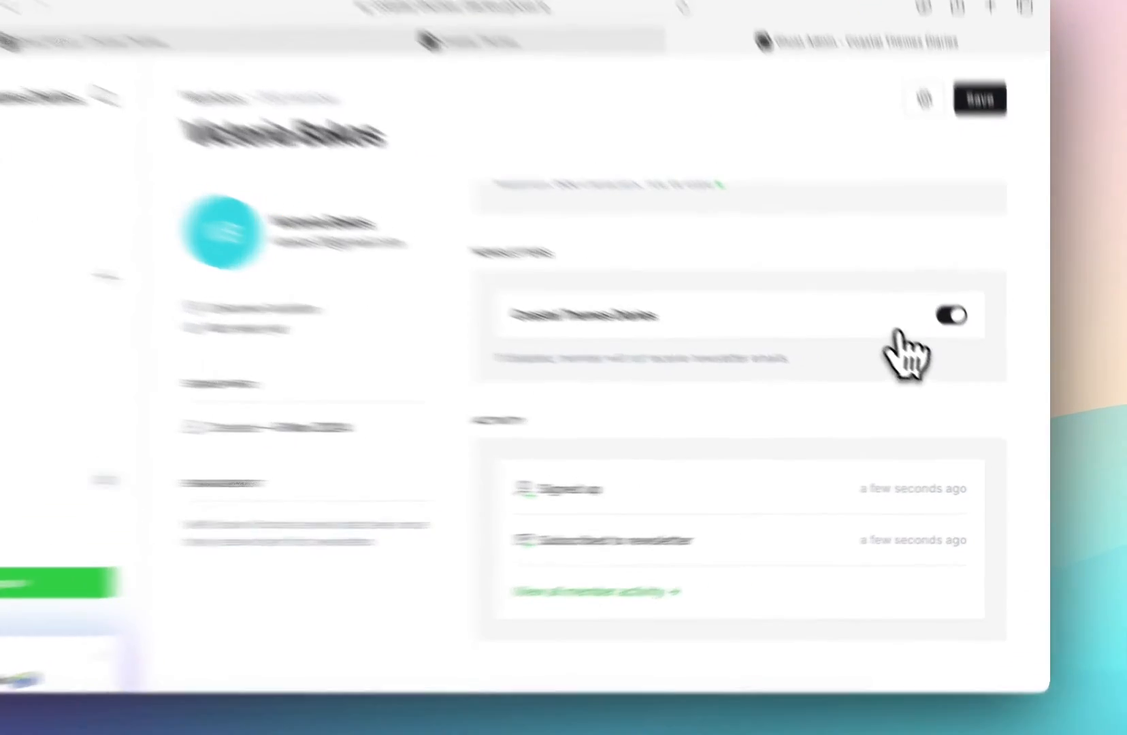
left_click(970, 349)
left_click(970, 349)
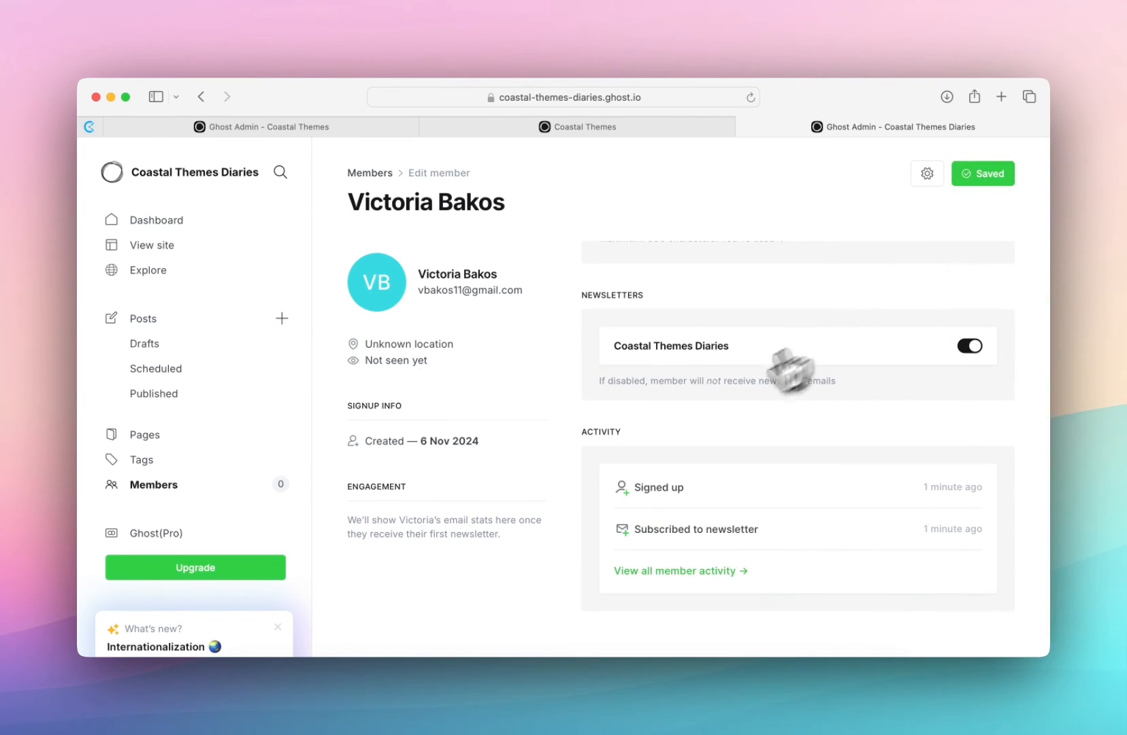
left_click(385, 174)
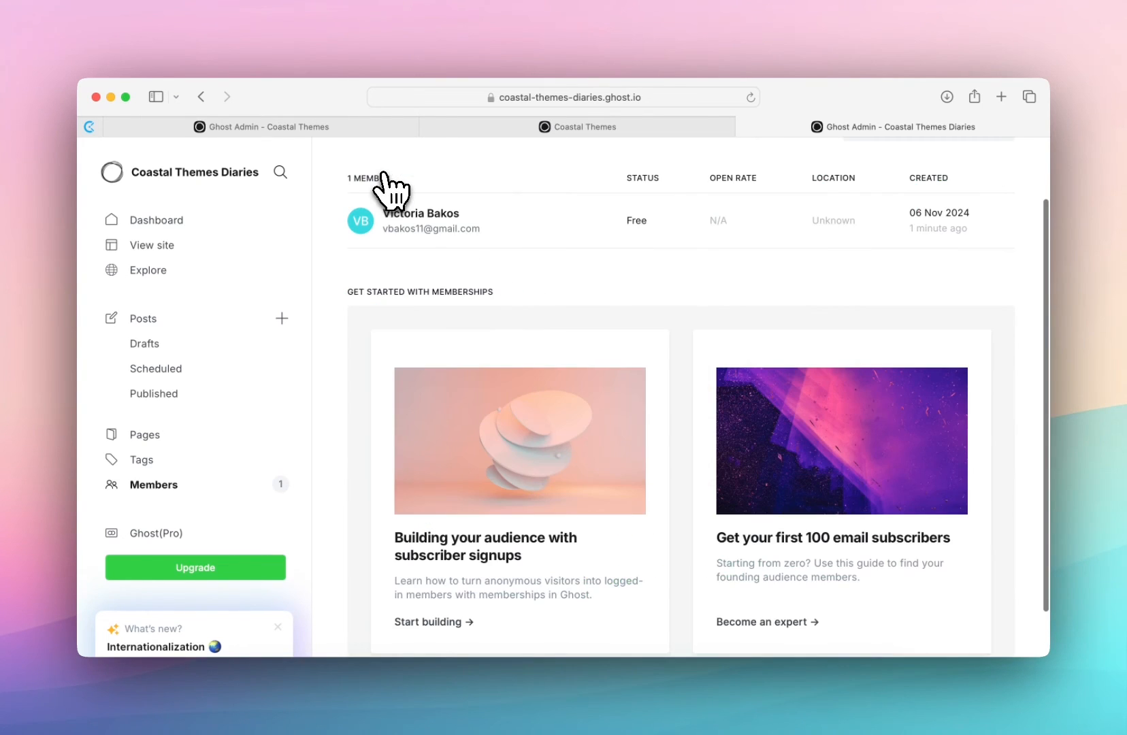
- View the form for adding a new member and go back to the members list
scroll(521, 251, "up", 2)
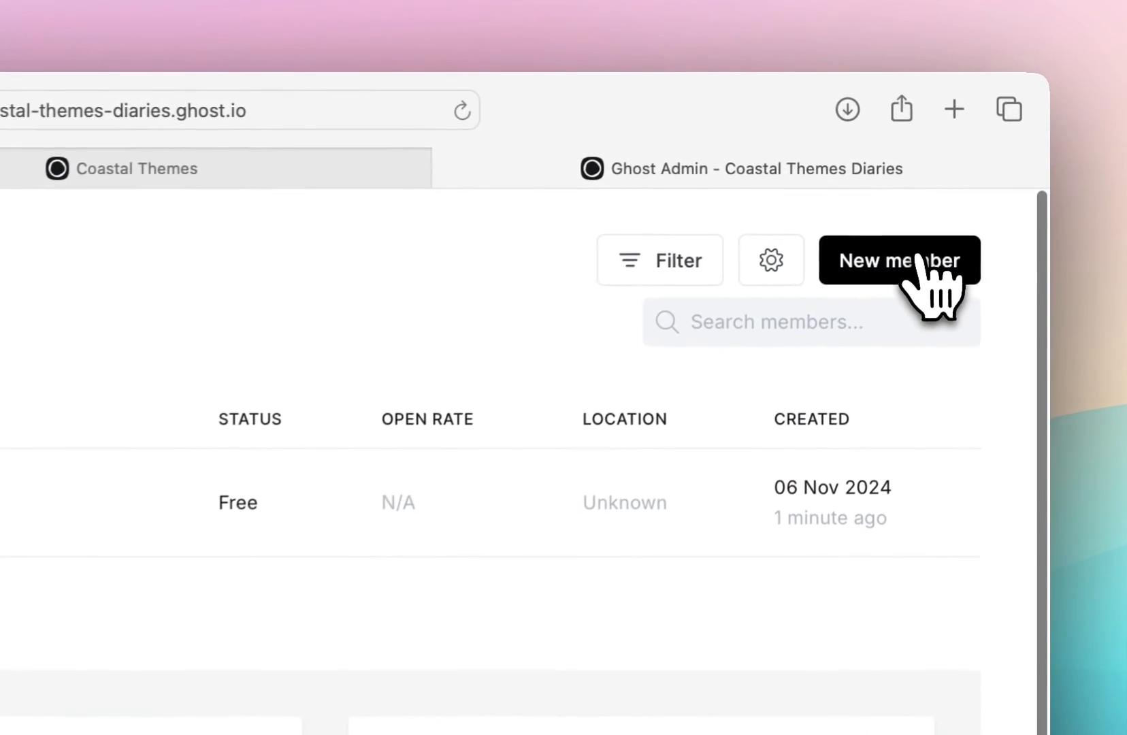
left_click(944, 235)
scroll(488, 493, "down", 5)
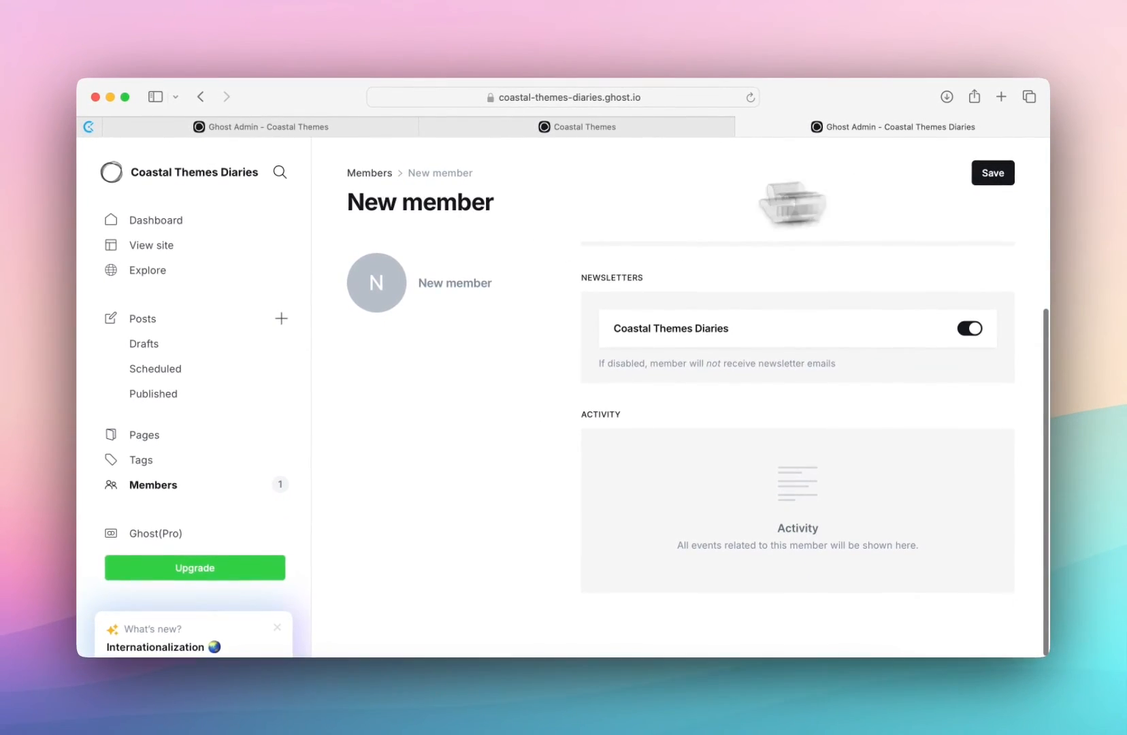
left_click(386, 175)
left_click(696, 317)
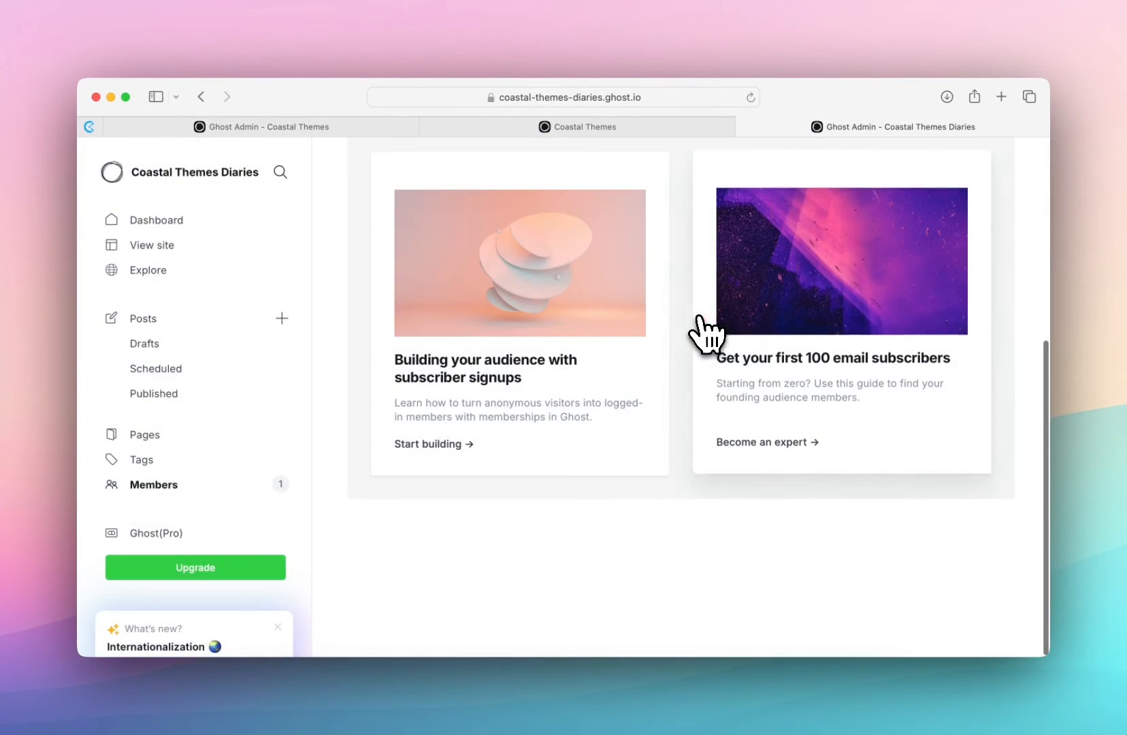
- Open the member import dialog, examine its CSV upload and sample file options, and close it
left_click(909, 174)
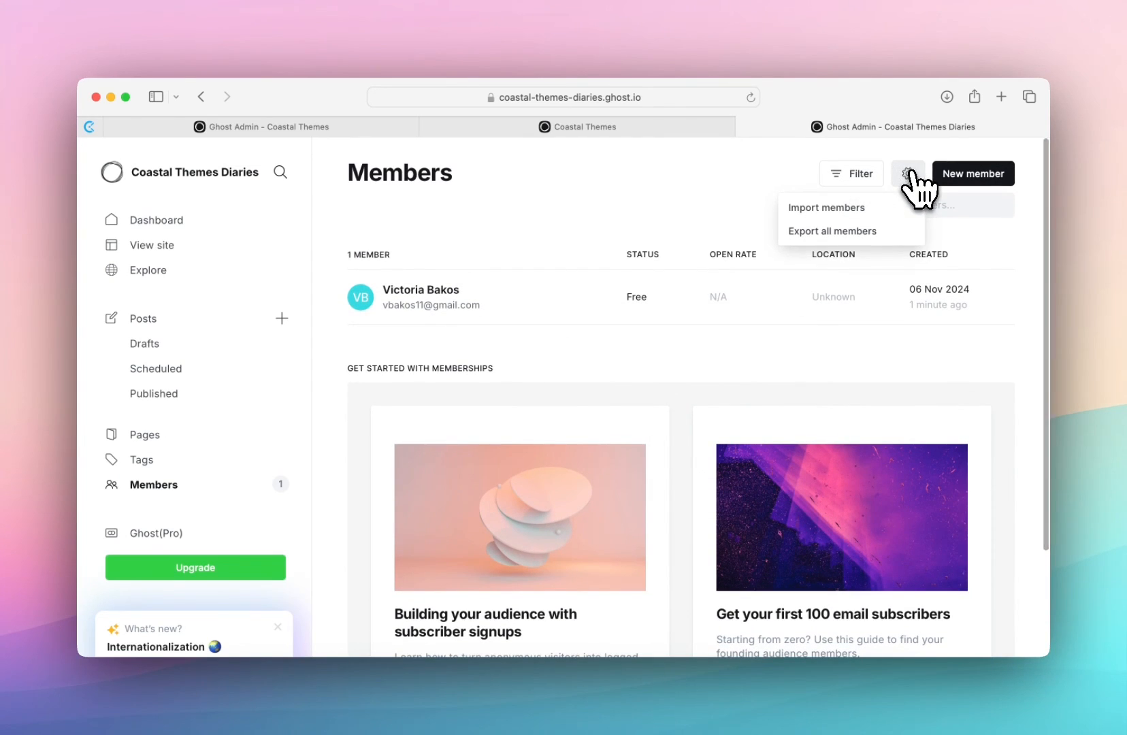
left_click(860, 213)
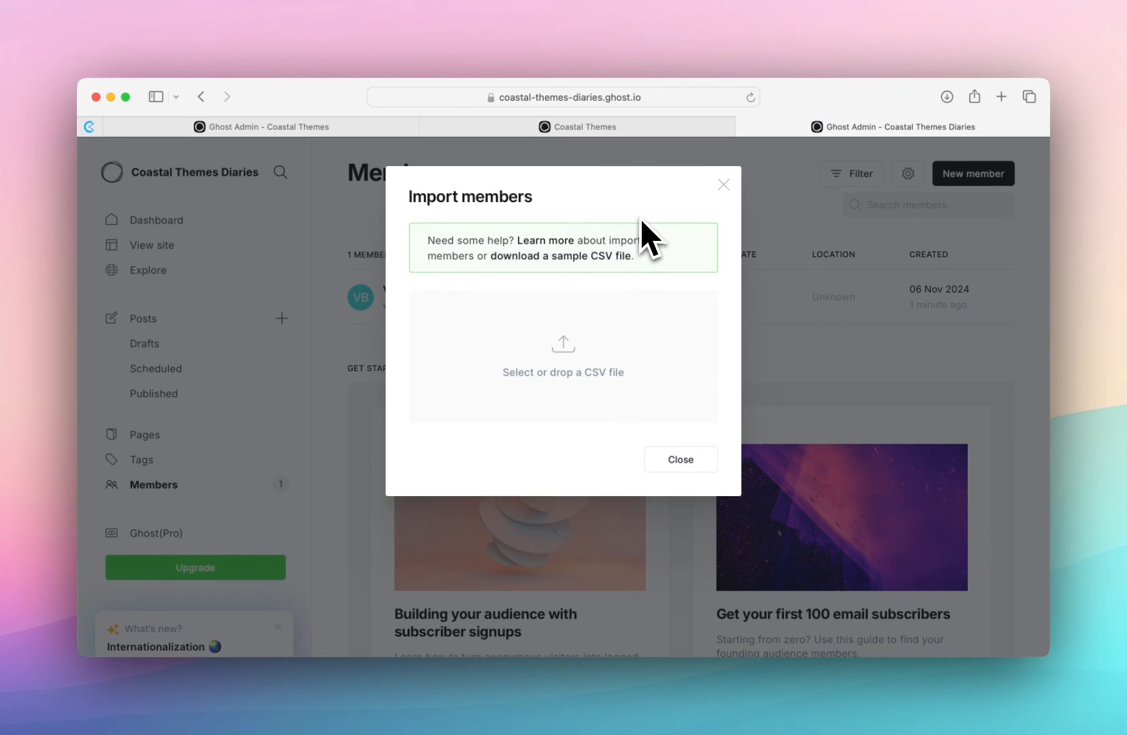
left_click(609, 258)
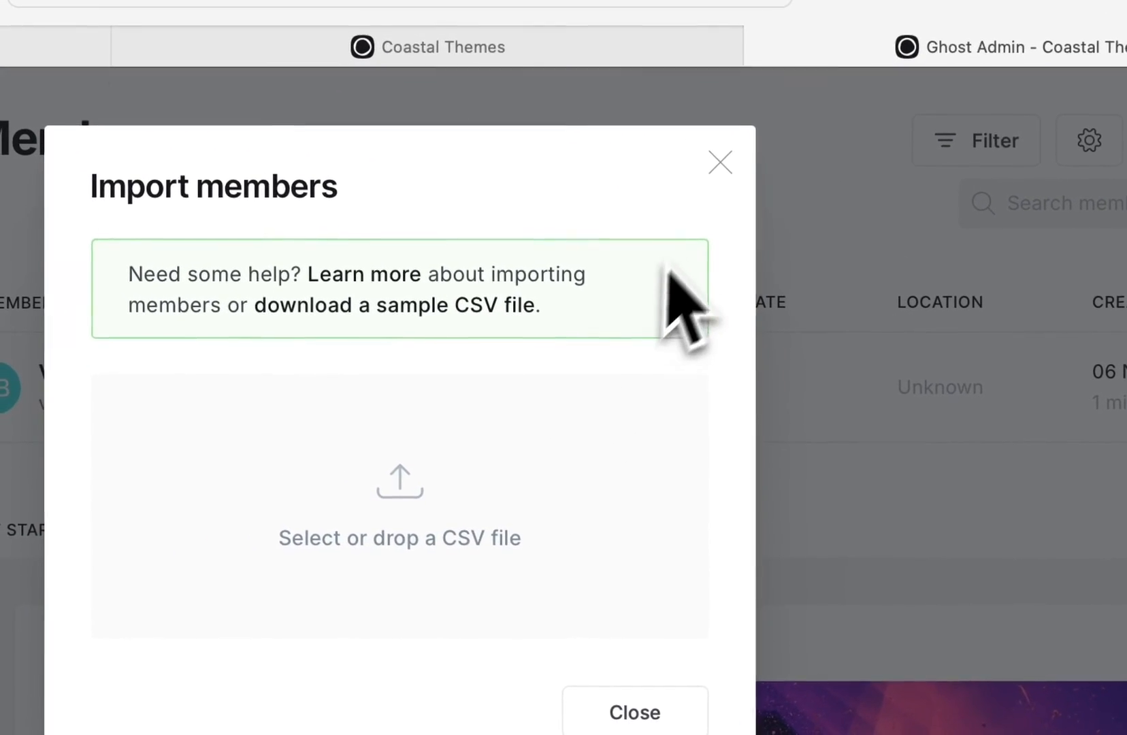
left_click(545, 291)
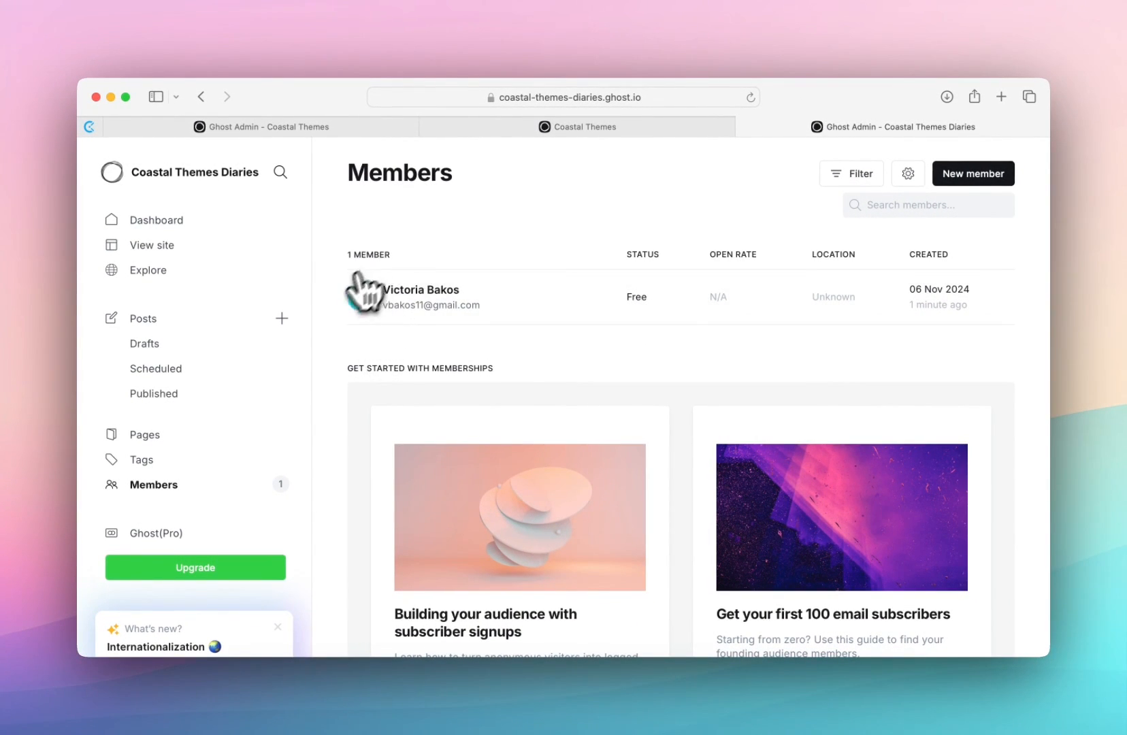
- Check the setup checklist on the dashboard and view the post list on the live site
left_click(201, 222)
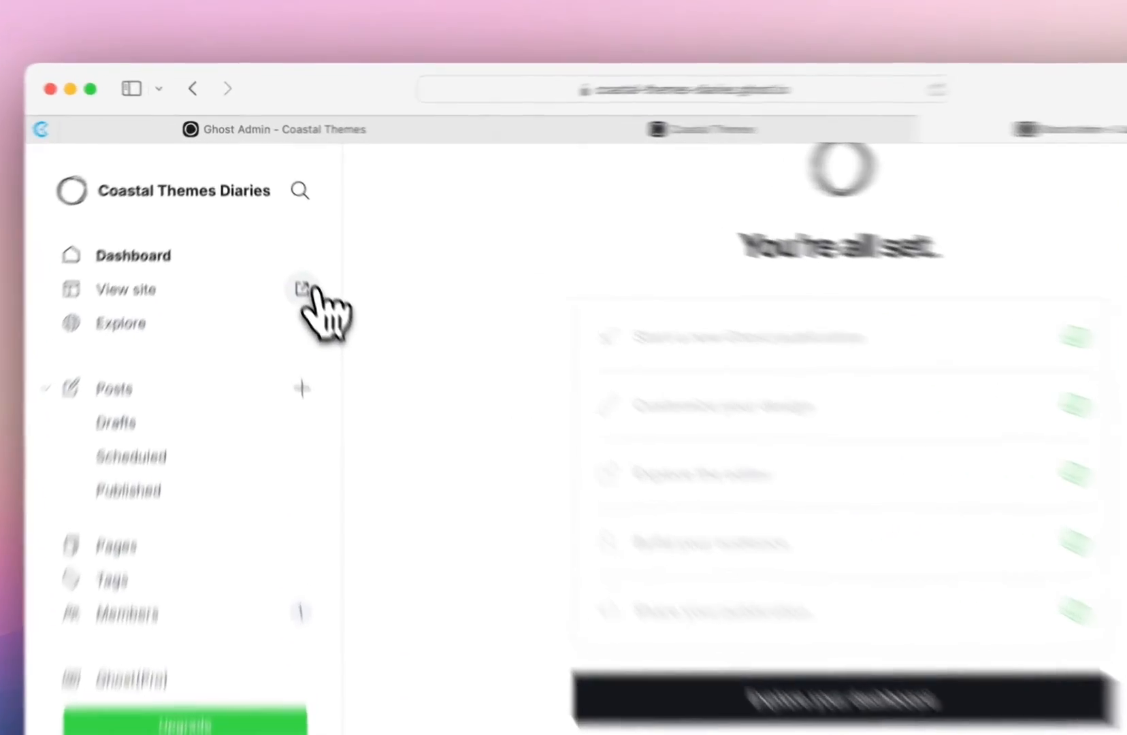
left_click(289, 244)
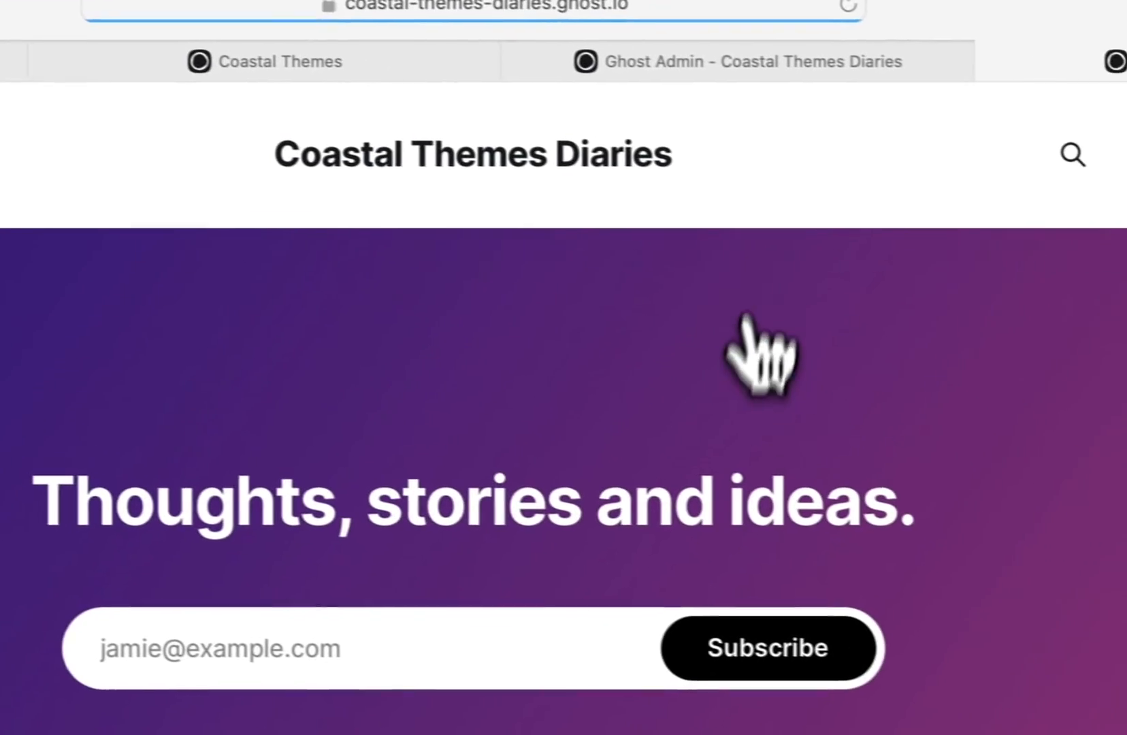
scroll(744, 435, "down", 5)
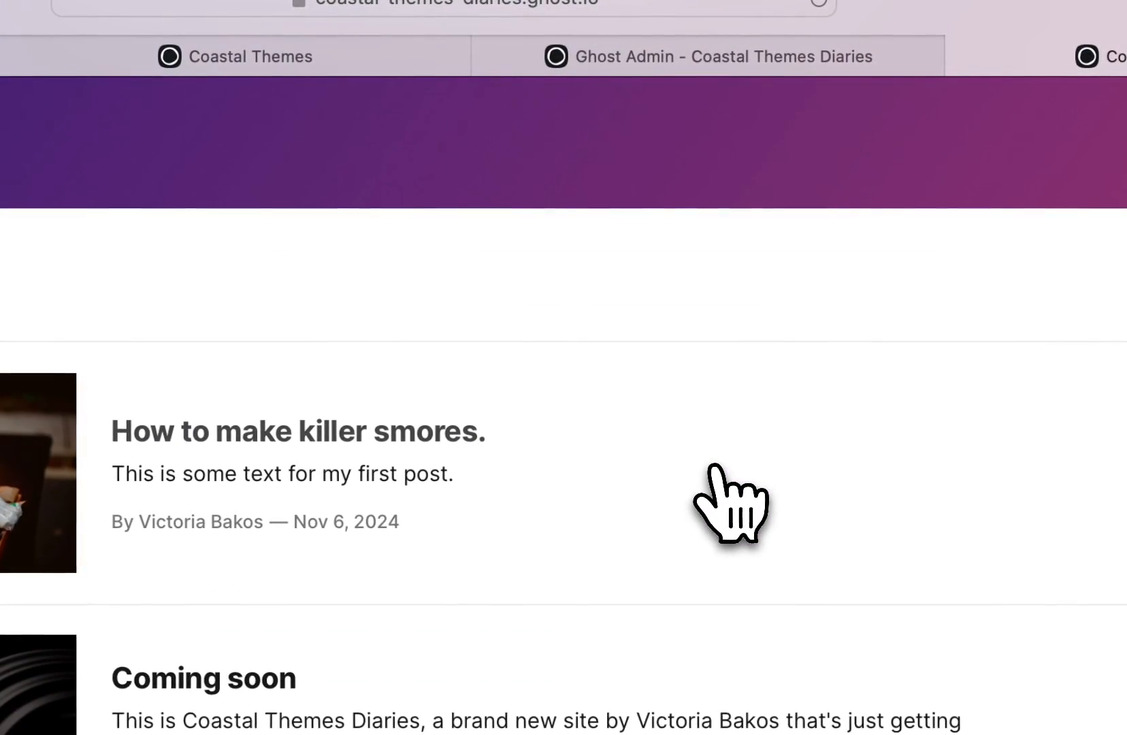